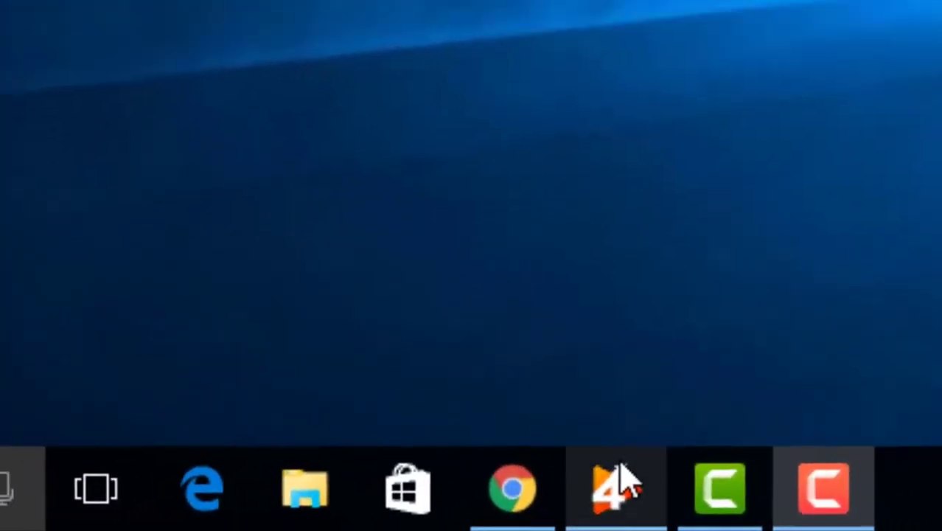
Launch TubeRANK Jeet PRO from the Windows taskbar
click(638, 480)
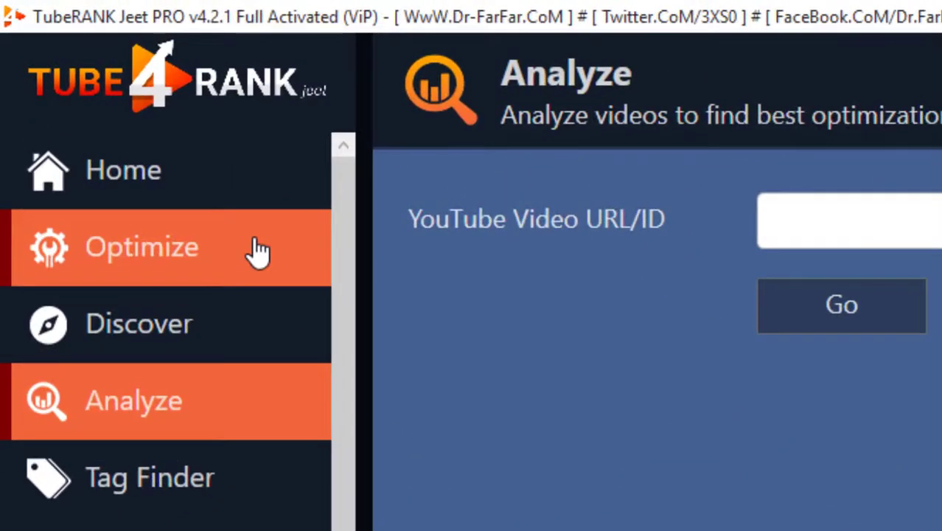
Enter main keyword 'keyword planner' and paste the video's youtu.be link as the Optimize Video URL
click(125, 120)
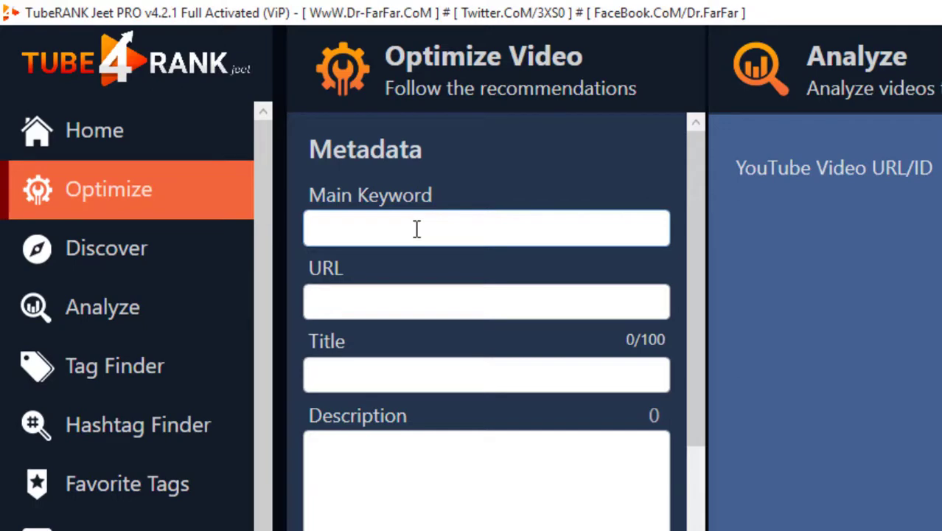
click(417, 229)
text(keyw)
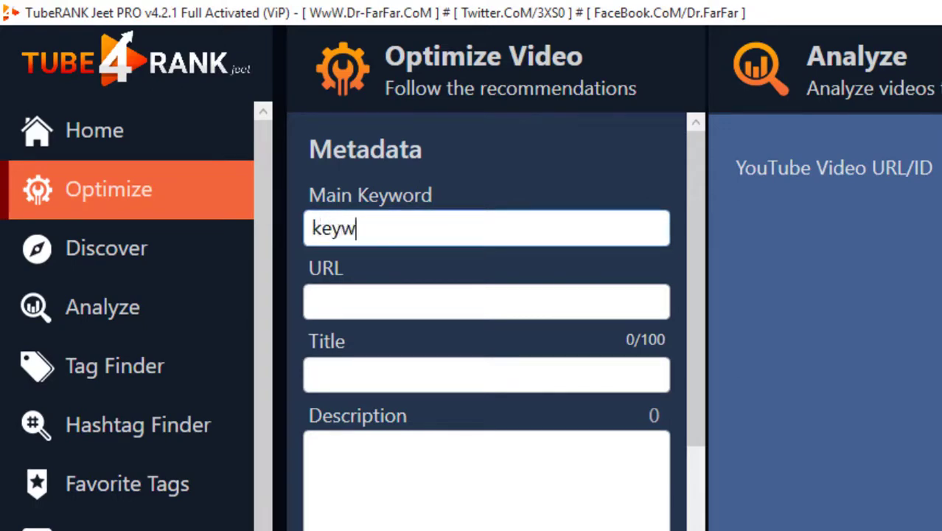
text(ord planner)
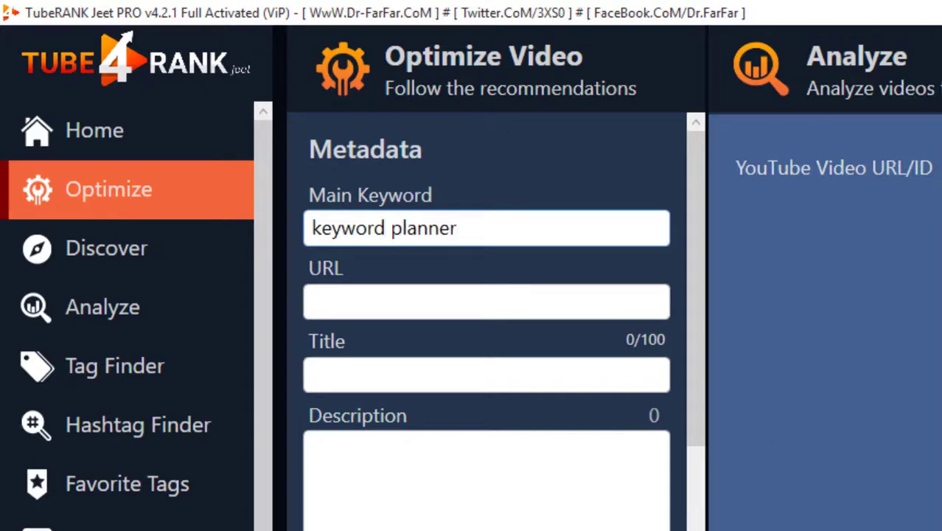
click(421, 297)
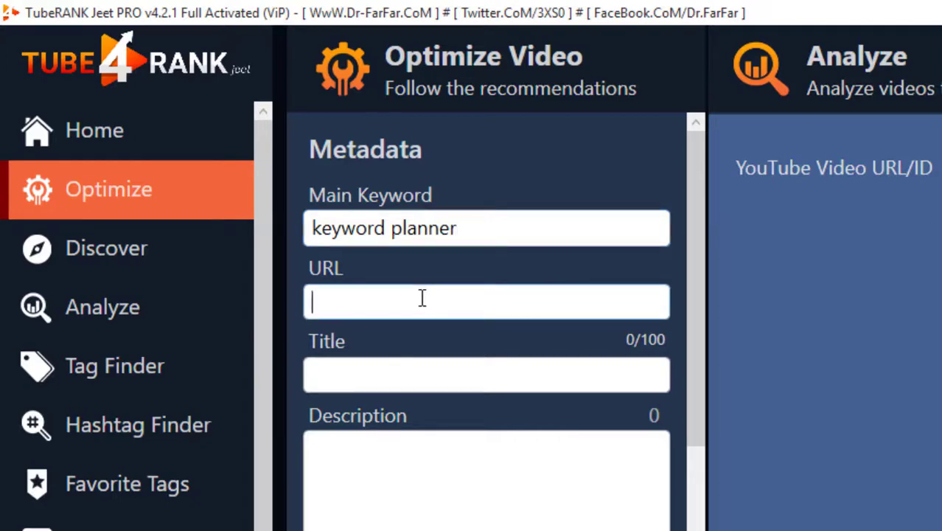
text(https://youtu.be/1X5-E7rRxT4)
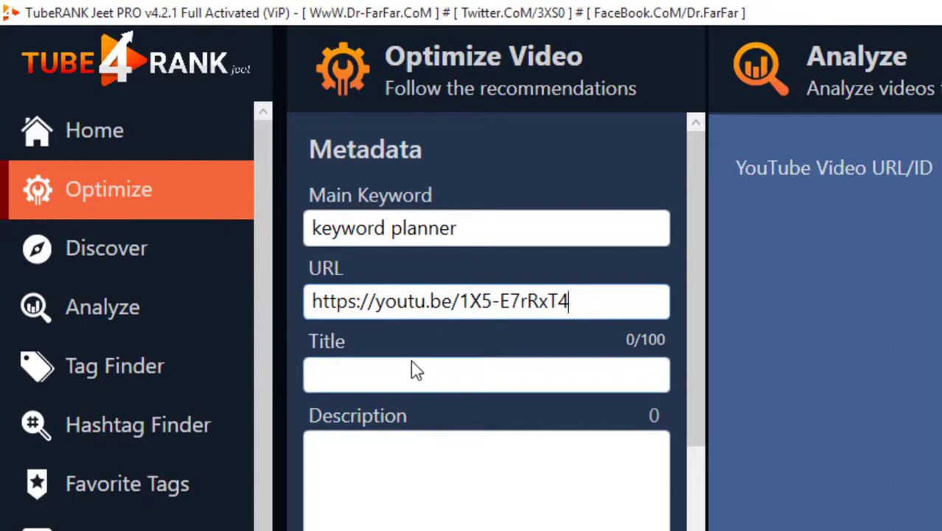
click(186, 269)
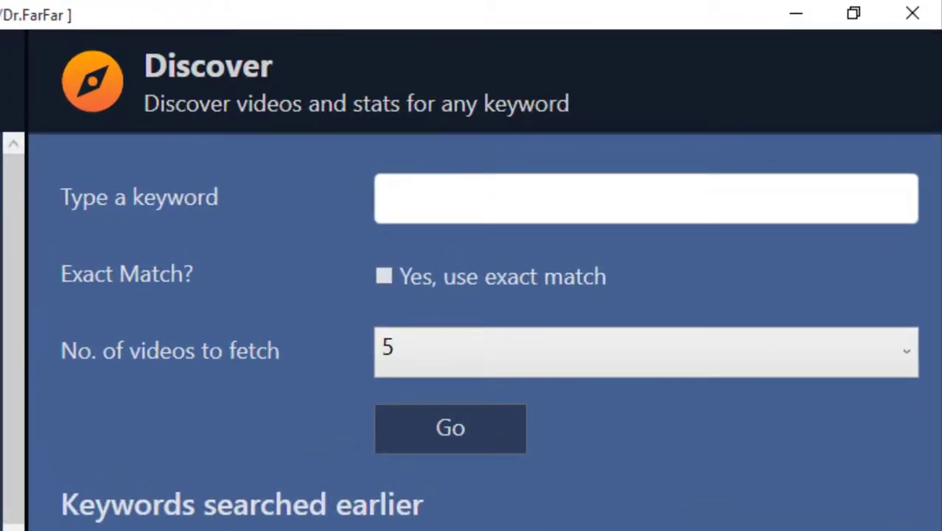
Research 'keyword planner' in Discover: 45,708 average views, 785 likes, 100% ranking difficulty
click(502, 188)
text(keyword planner)
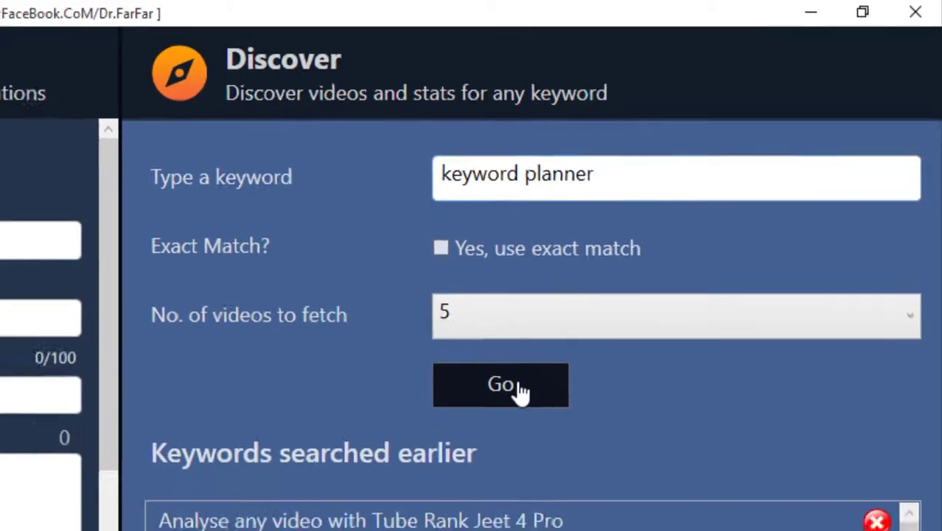
click(473, 437)
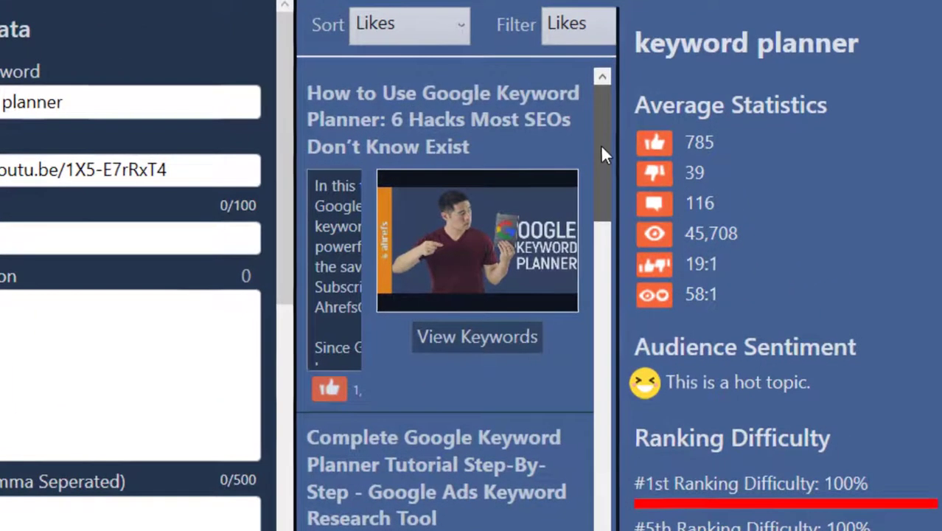
drag(659, 176, 659, 207)
drag(603, 185, 599, 124)
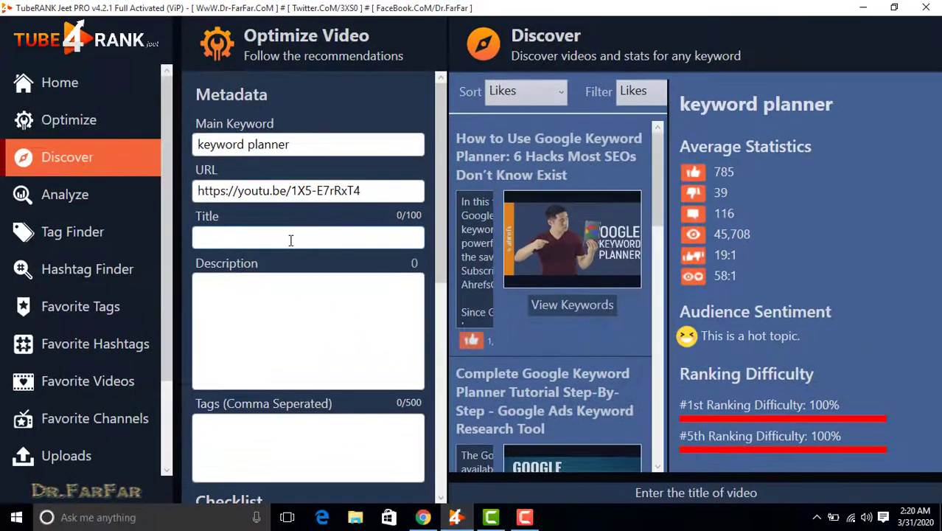
Type the title 'How to use Google keyword planner', fixing a typo along the way
click(58, 246)
text(Hw)
key(BackSpace)
text(ow to use )
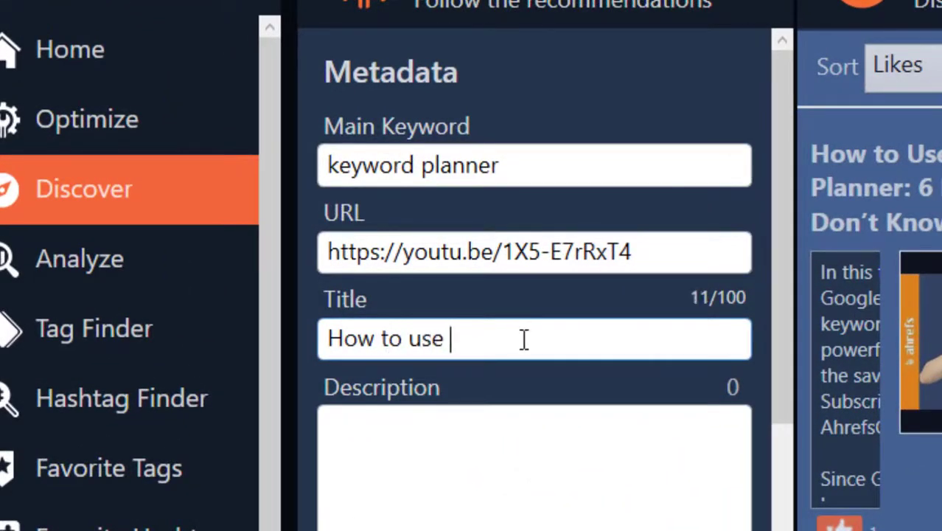
text(Google )
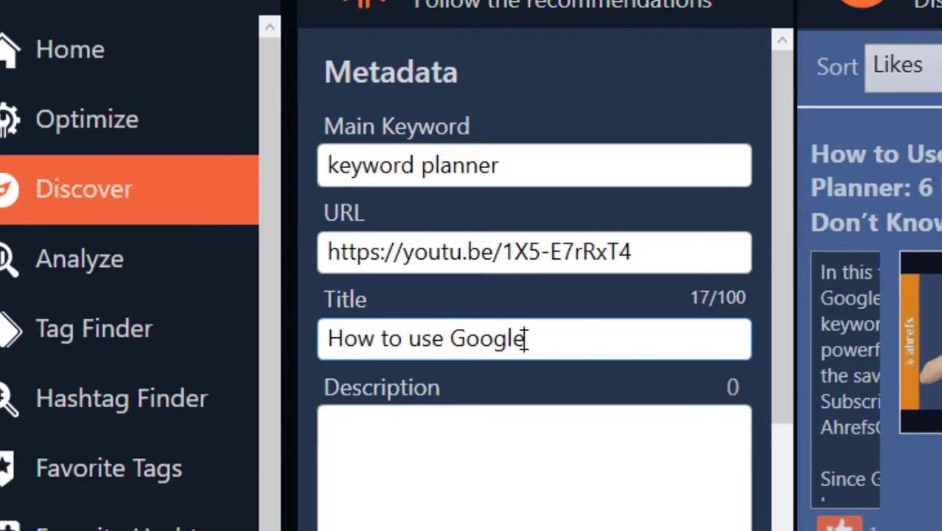
text(keyword)
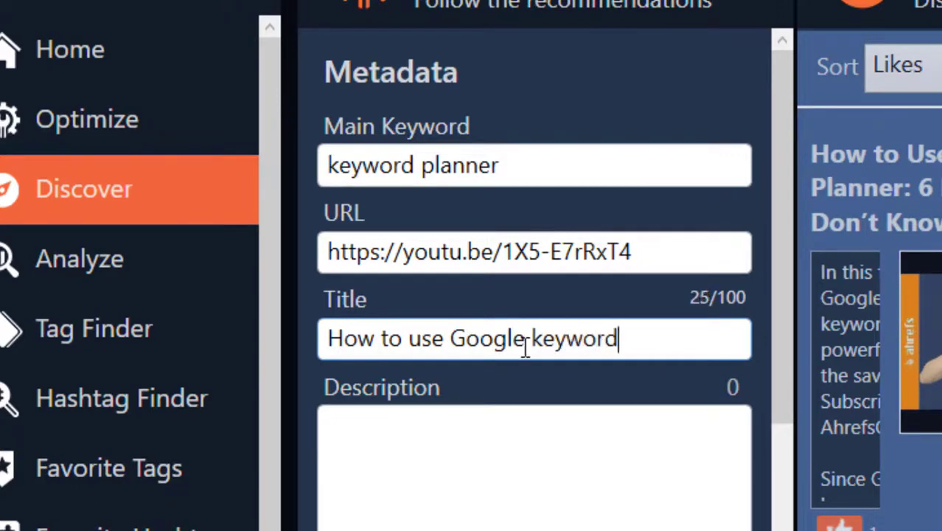
text( planne)
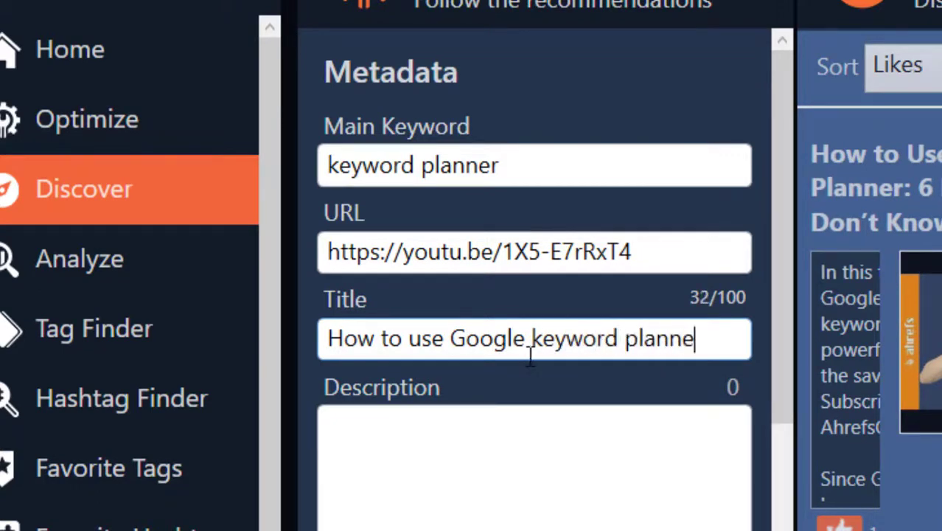
text(r)
Start the description with 'In this video, I will show you how to use google keyword planner.'
click(438, 449)
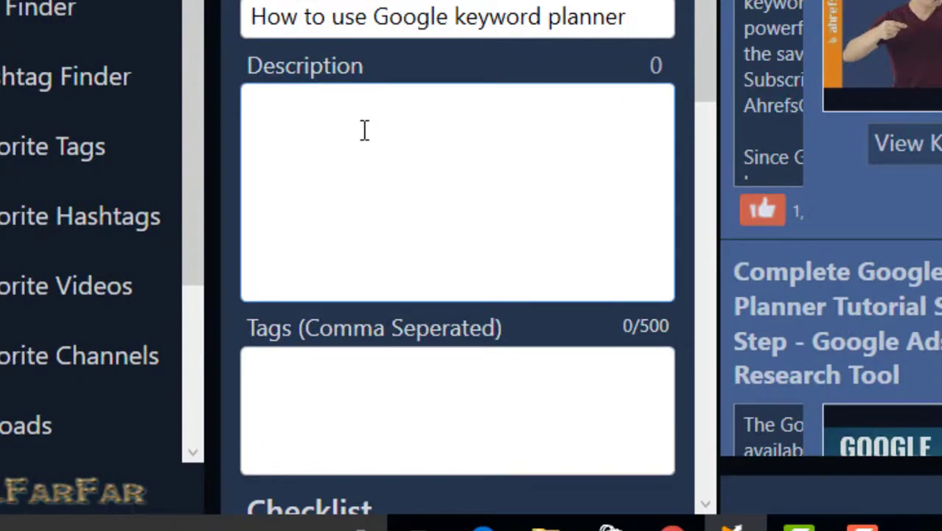
text(In this )
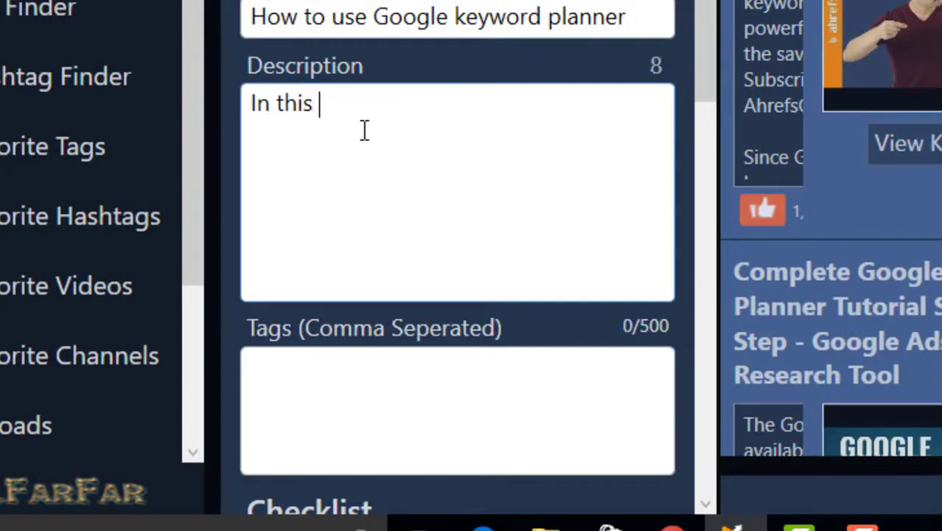
text(vif)
key(BackSpace)
text(deo)
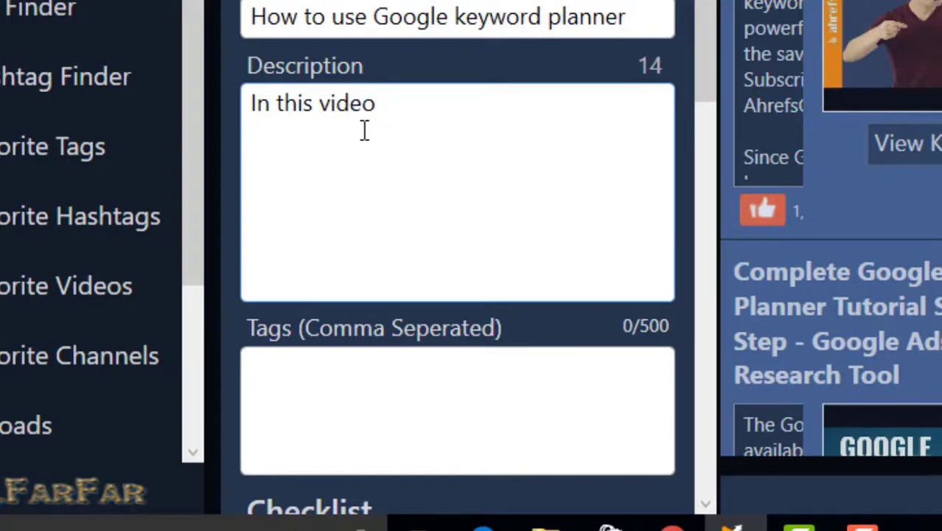
key(BackSpace)
text(, I will sho)
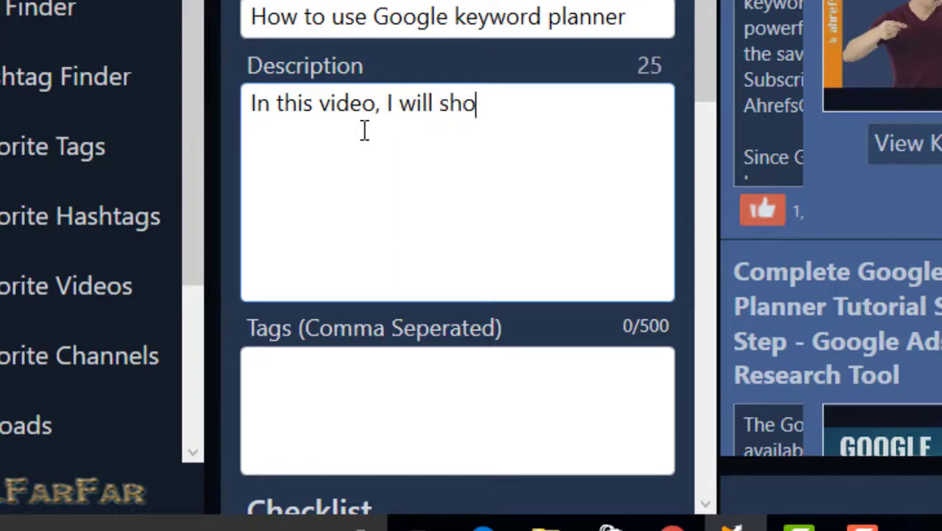
text(w you h)
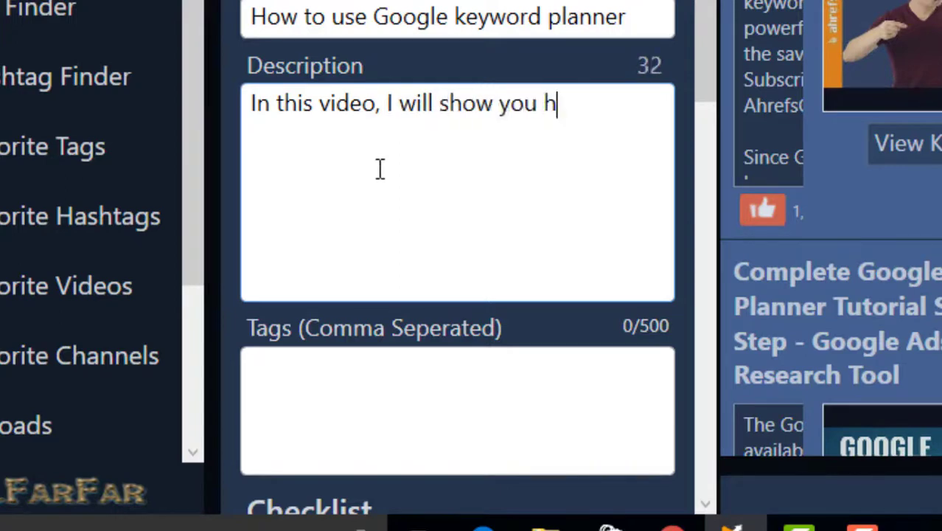
text(ow to use)
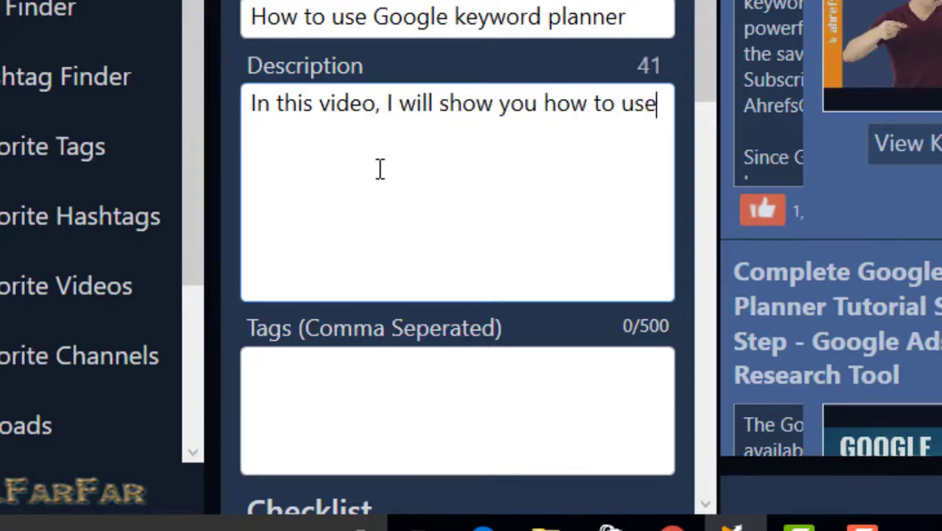
text( google keyword planner)
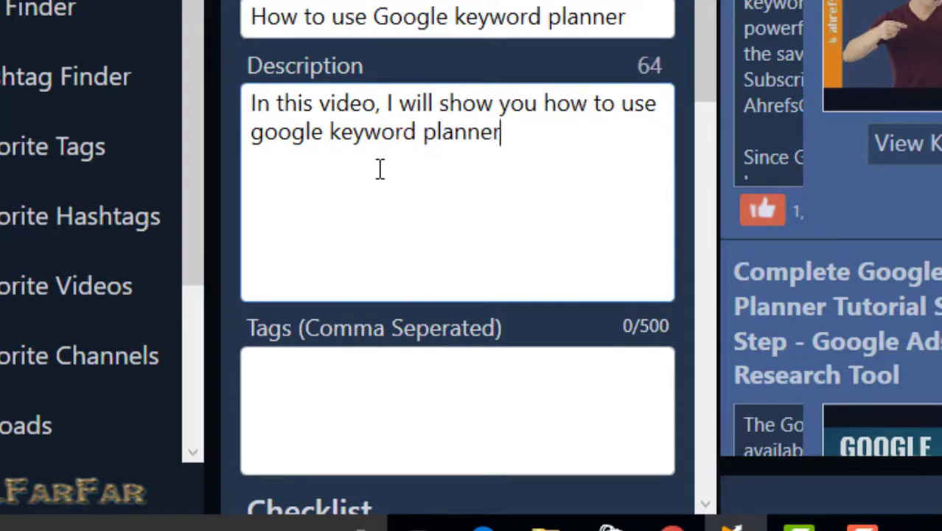
text(.)
Add three filler text lines and an empty line below the first description sentence
key(Return)
text(dsksdflkjsd)
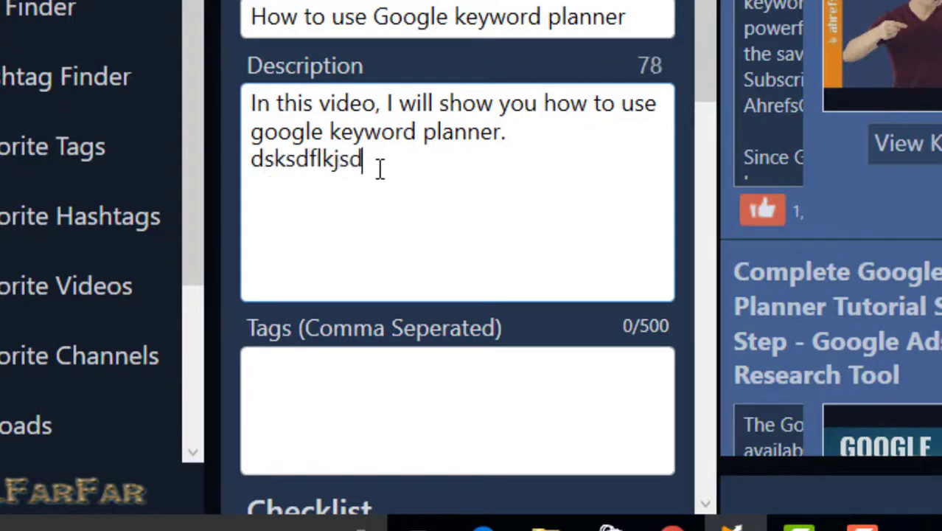
key(Return)
text(dsfkdsfjlksddjf)
key(Return)
text(sdkfjsdfjsd)
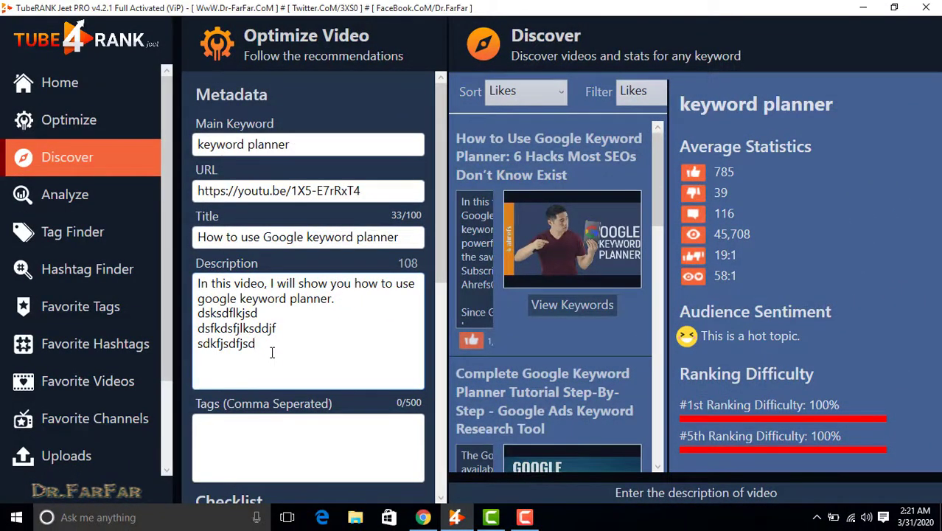
key(Return)
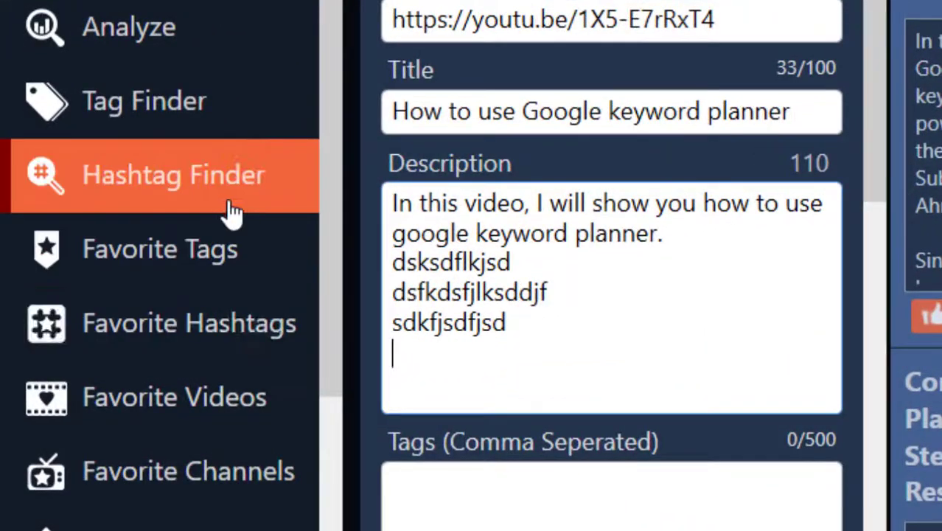
Search Hashtag Finder for 'keyword planner', getting #keywordplanner and #KeywordResearch suggestions
click(232, 212)
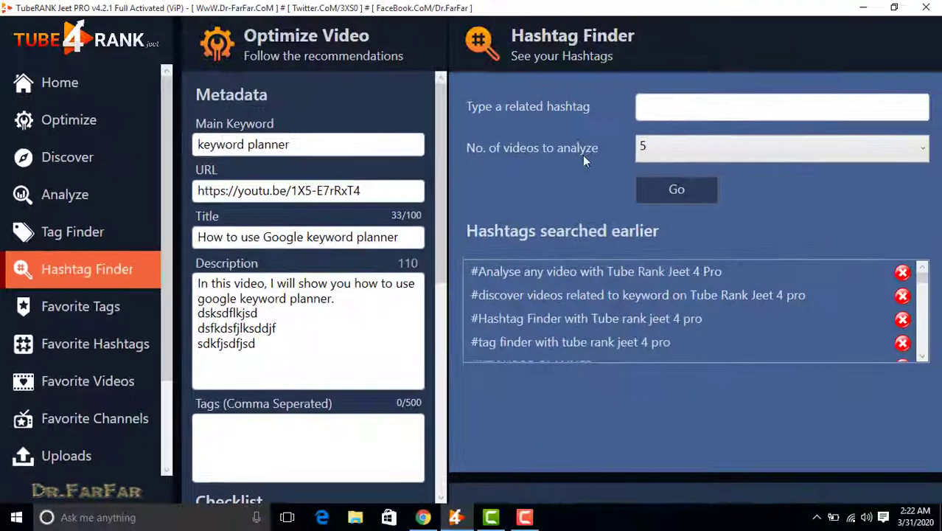
click(698, 110)
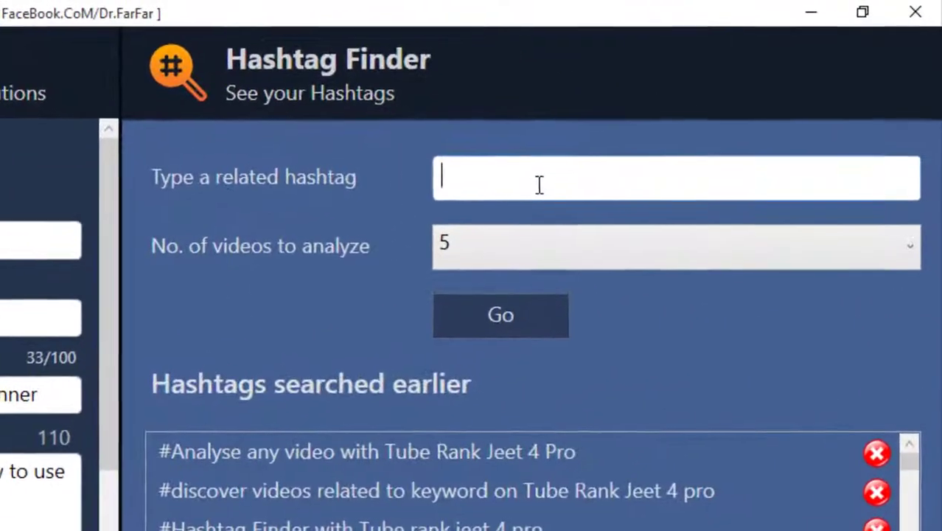
text(keyword planner)
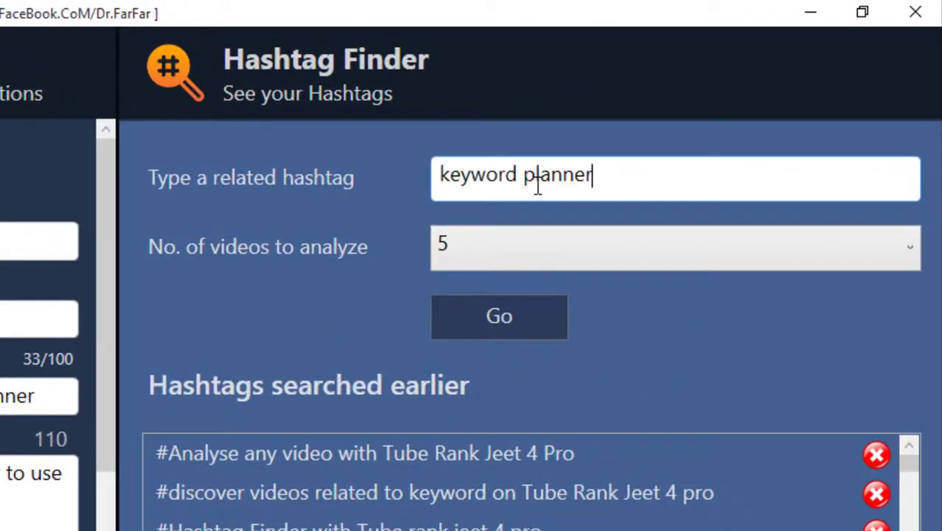
click(493, 322)
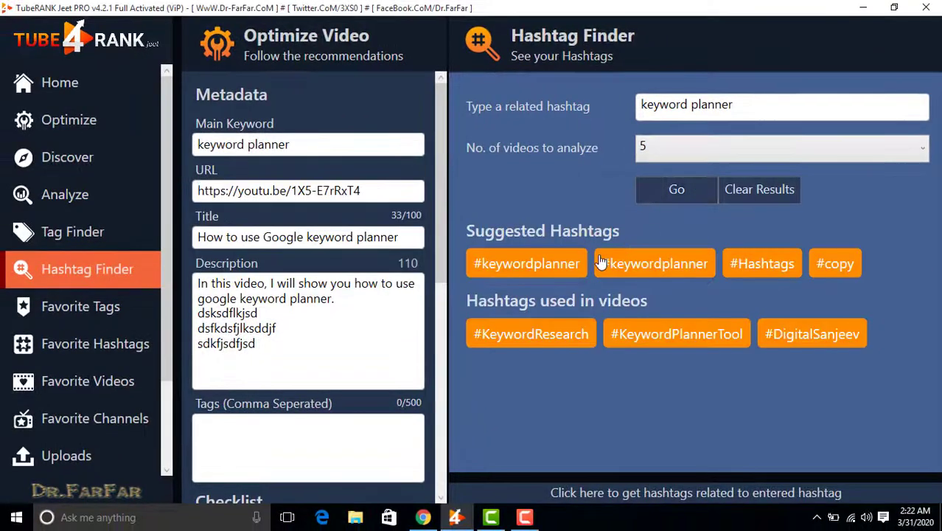
Copy the first #keywordplanner suggestion onto a new line at the description's end
right_click(551, 264)
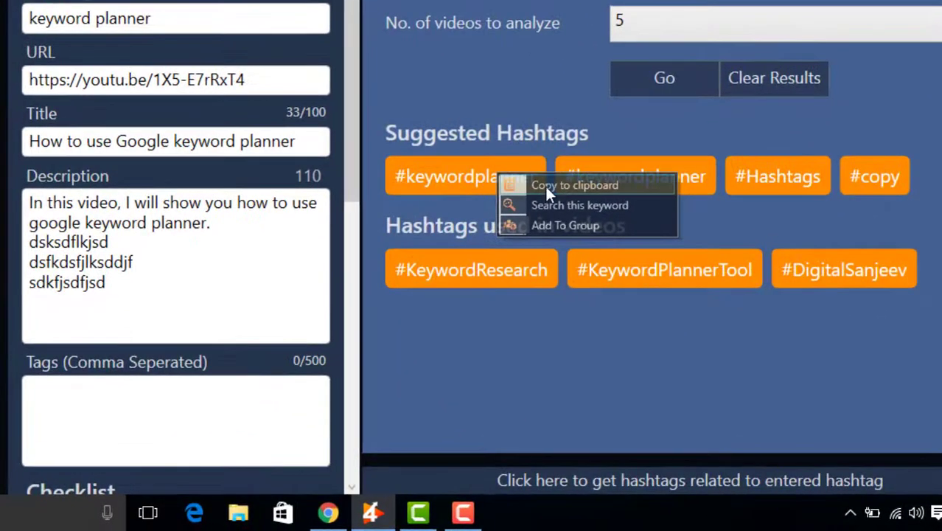
click(551, 199)
click(145, 288)
key(Return)
text(#keywordplanner)
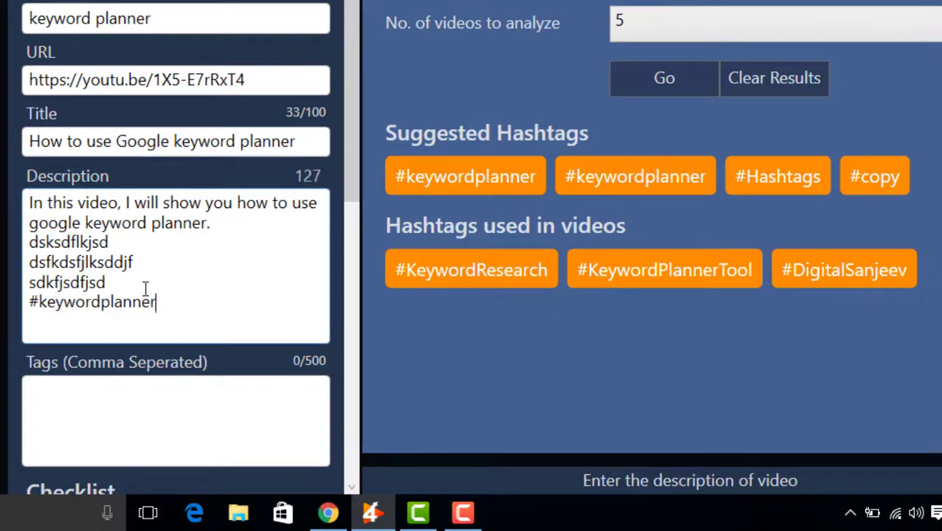
Add a second #keywordplanner line to the description and place the caret in the tags field
right_click(657, 191)
click(696, 205)
key(Return)
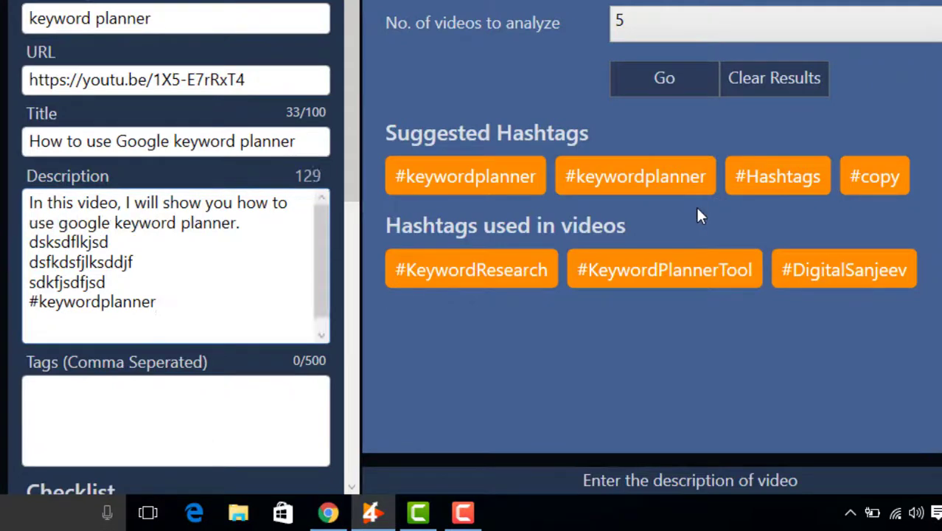
text(#keywordplanner)
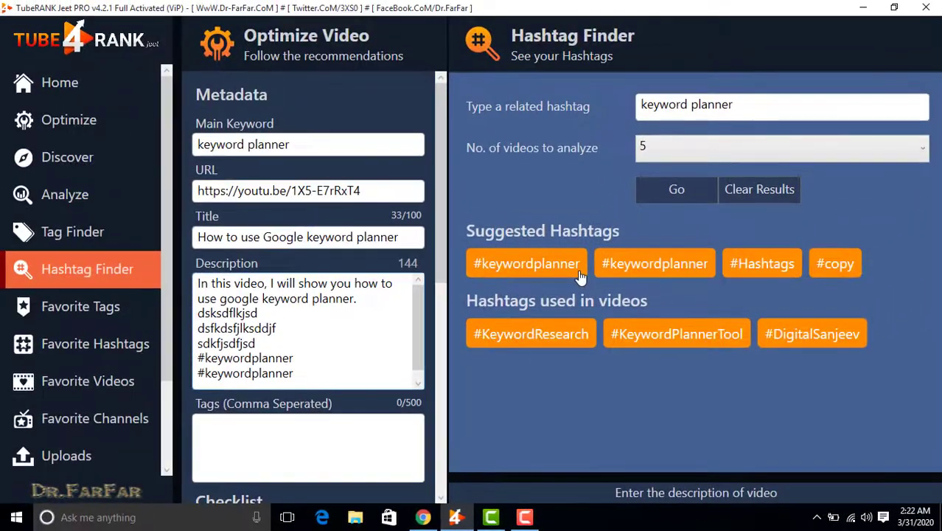
click(330, 433)
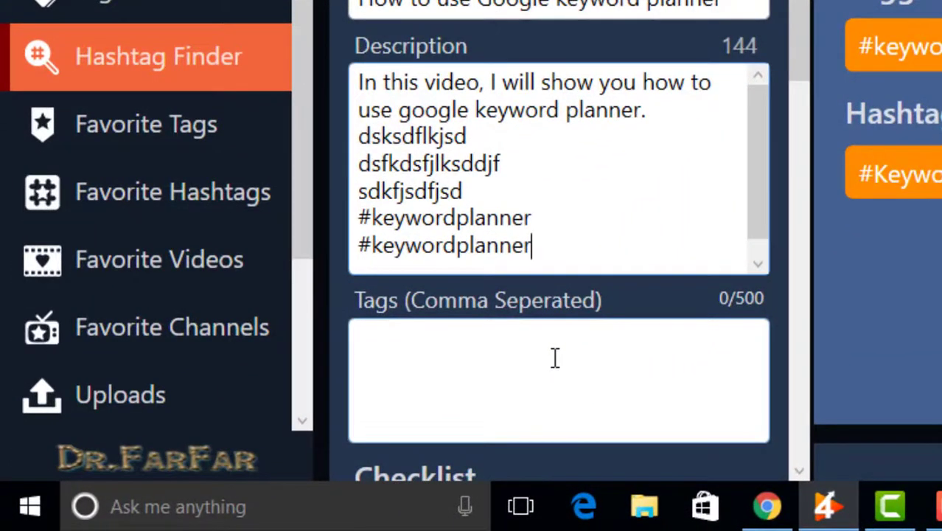
click(555, 357)
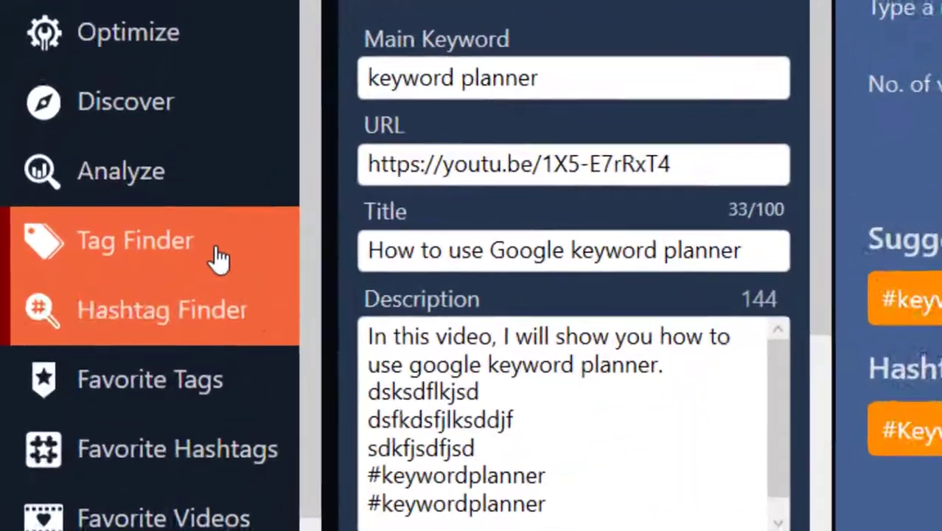
In Tag Finder, clear the pasted hashtag from the related-tag field and keep 5 videos to analyze
click(143, 177)
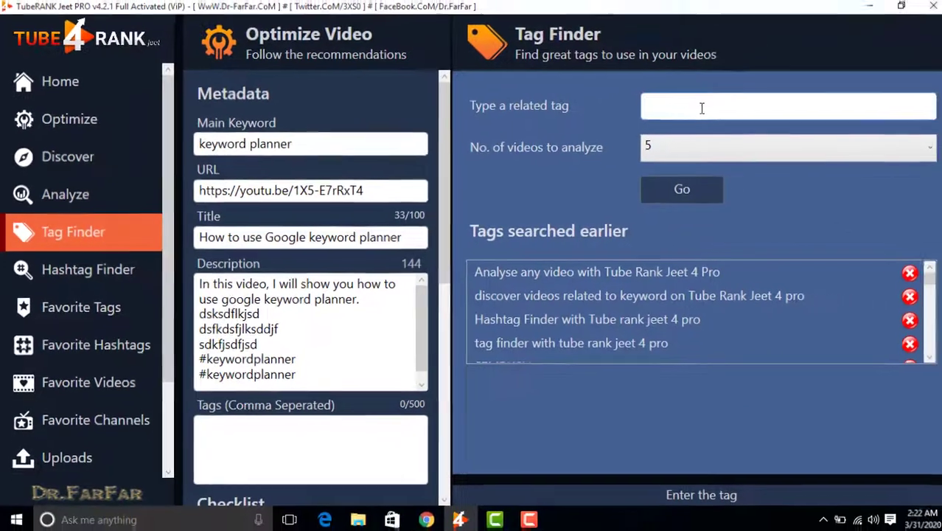
click(696, 107)
text(#keywordplanner)
key(BackSpace)
key(BackSpace)
key(BackSpace)
key(BackSpace)
key(BackSpace)
key(BackSpace)
key(BackSpace)
key(BackSpace)
key(BackSpace)
key(BackSpace)
key(BackSpace)
key(BackSpace)
key(BackSpace)
key(BackSpace)
key(BackSpace)
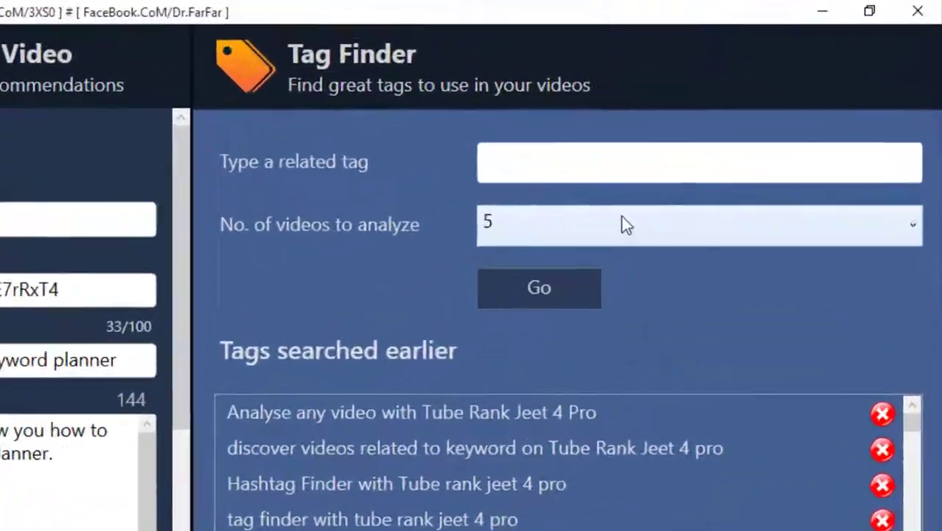
click(733, 149)
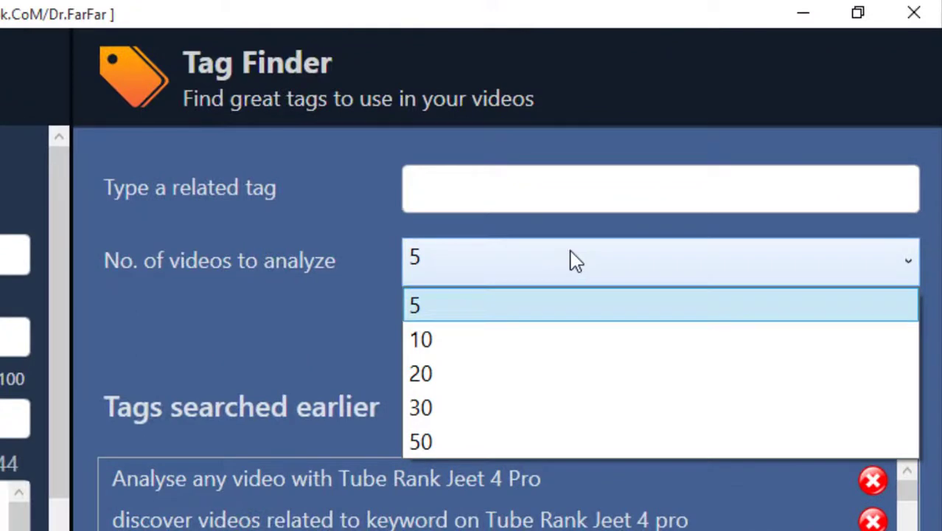
click(559, 193)
click(559, 192)
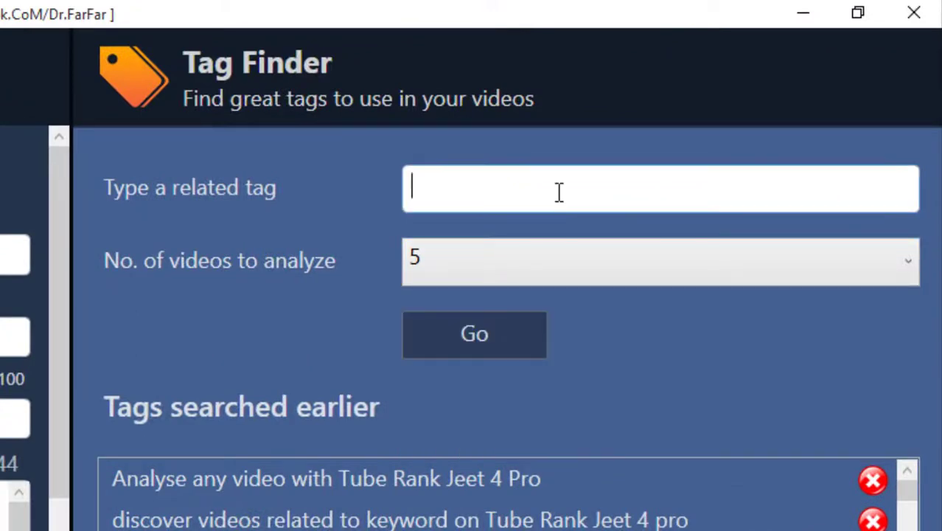
Find tags related to 'keyword planner', such as keyword planner tool and keyword planner free
text(keyword planner)
click(517, 346)
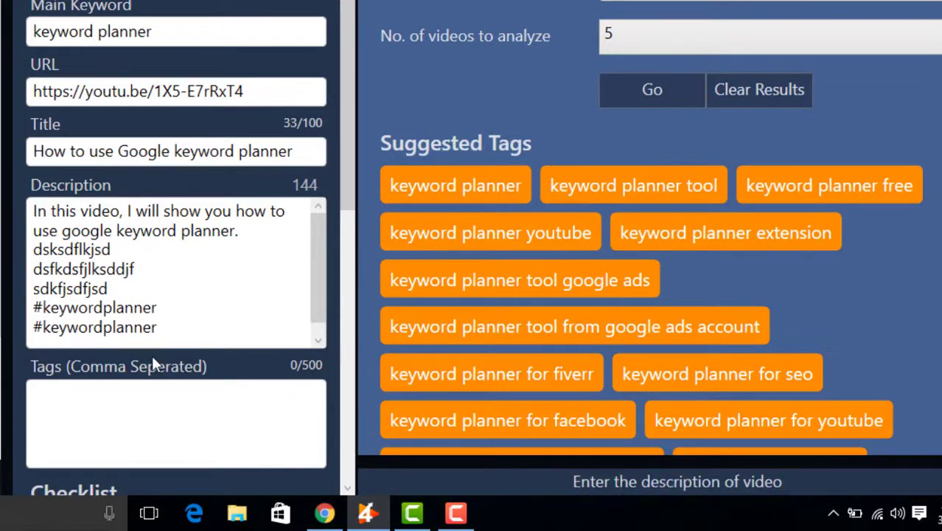
Append seven suggested tags, including keyword planner for fiverr, keyword planner tool and keyword planner youtube
click(84, 396)
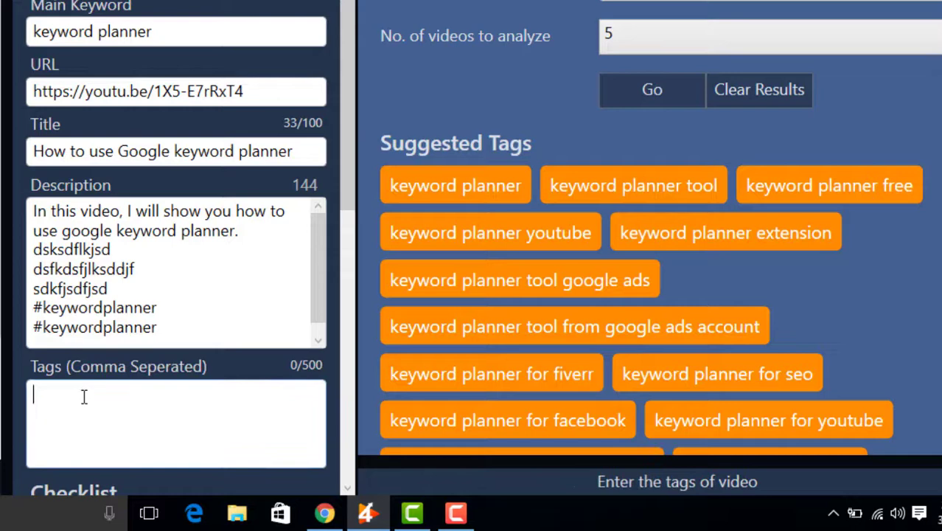
scroll(463, 190, down, 3)
click(463, 188)
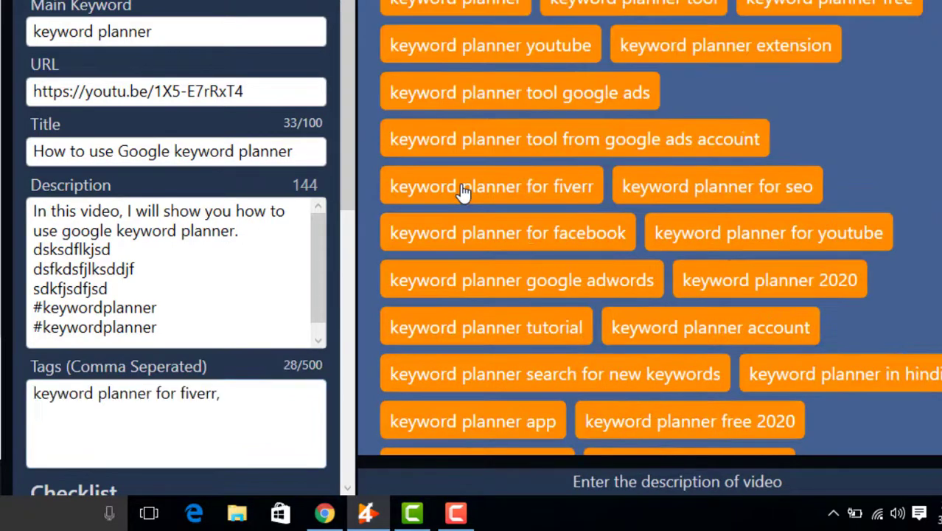
click(466, 4)
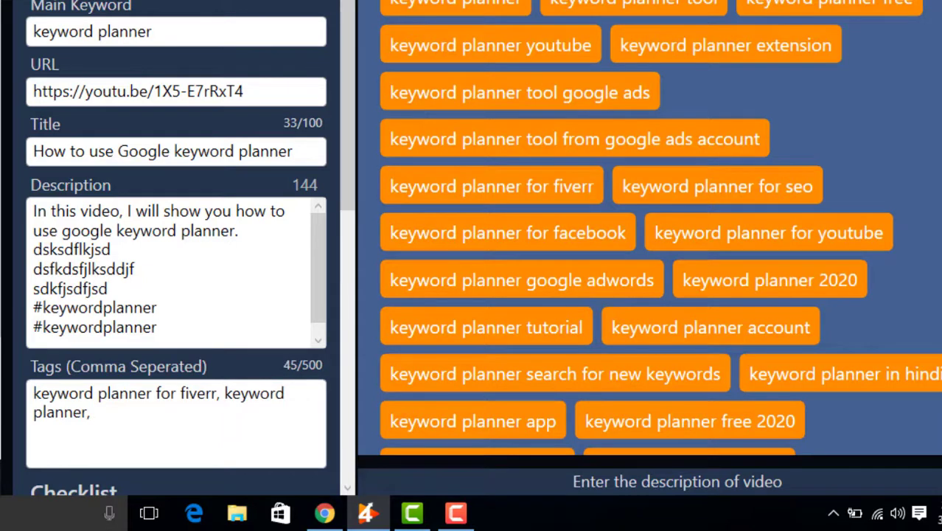
click(604, 3)
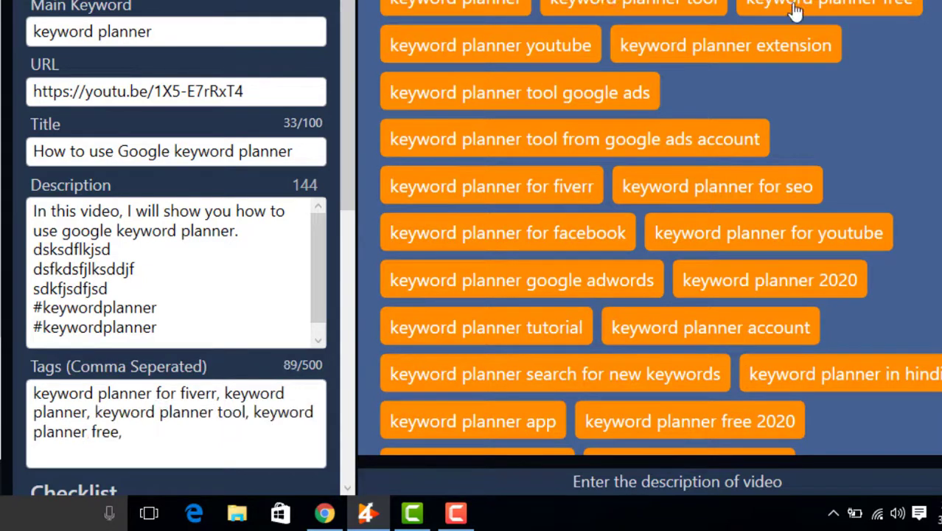
click(496, 58)
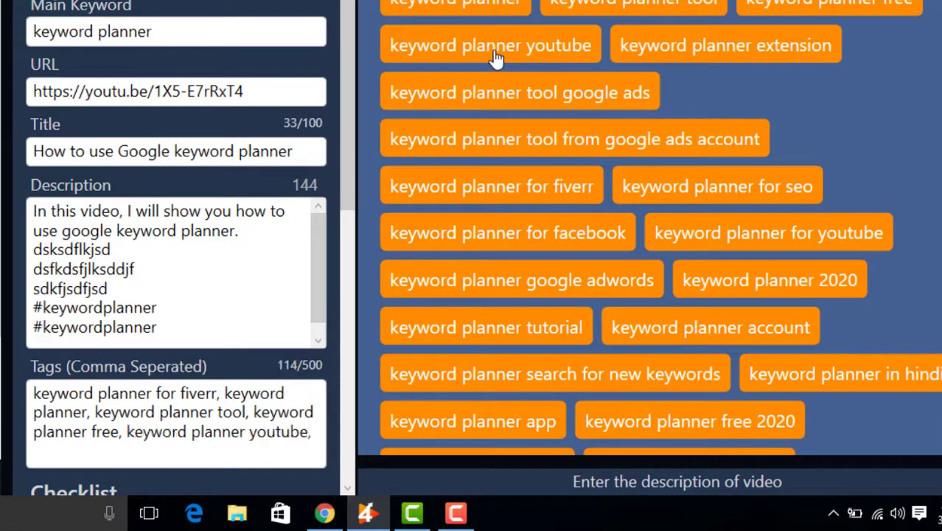
click(669, 51)
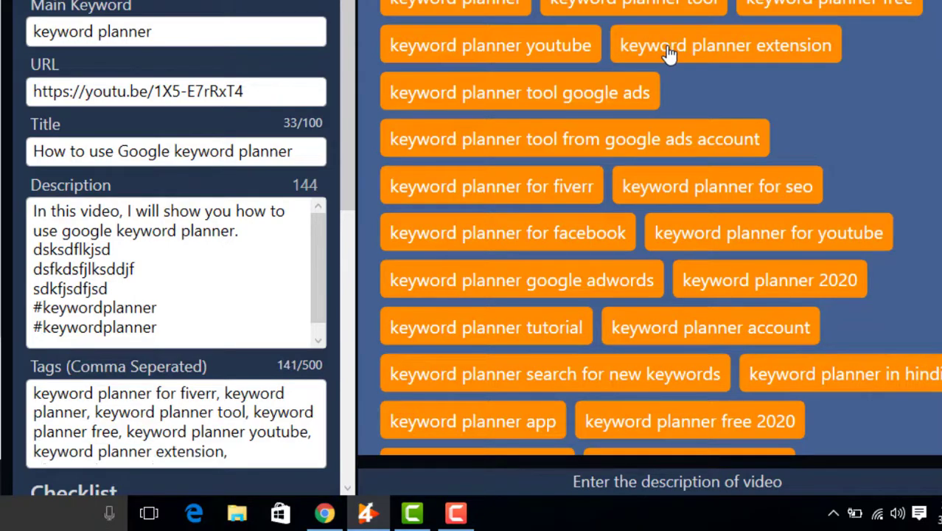
click(574, 97)
click(560, 146)
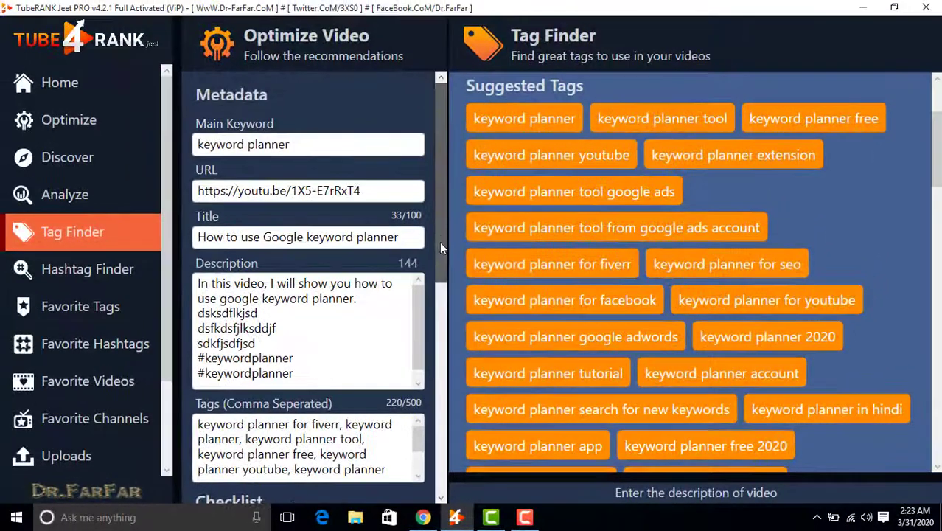
drag(439, 241, 454, 330)
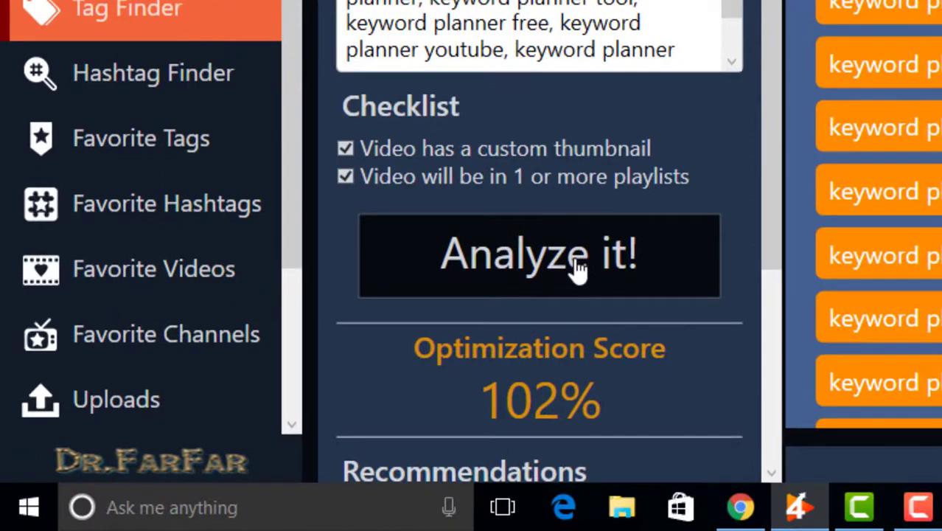
Re-run 'Analyze it!' and scroll to the 71% Optimization Score and its recommendations
click(579, 269)
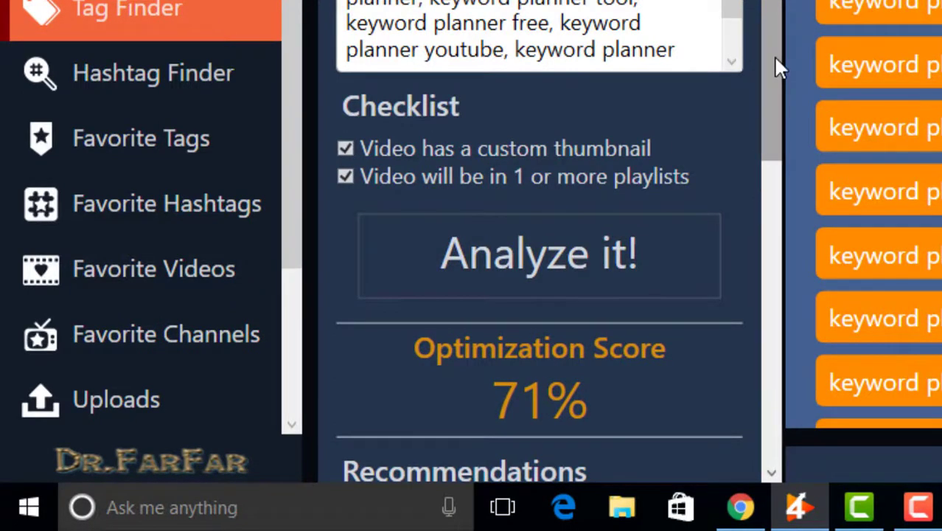
drag(775, 59, 787, 153)
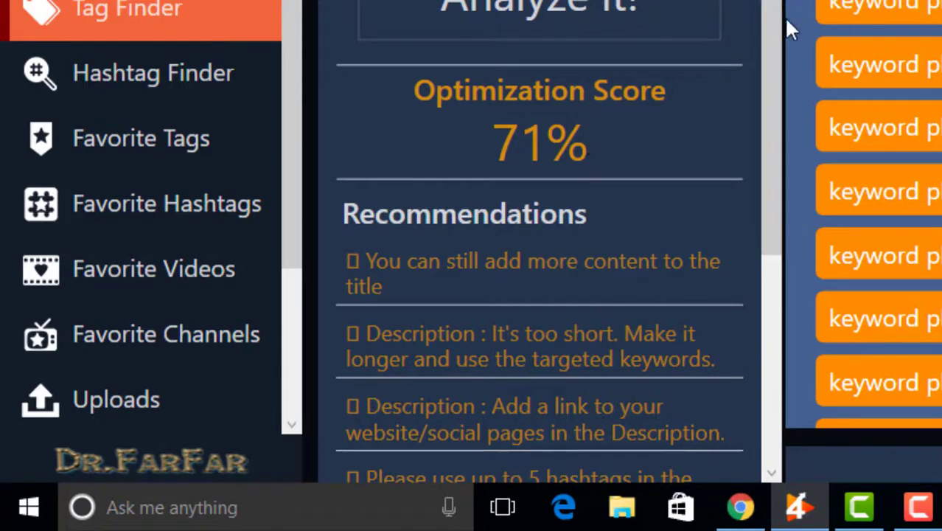
drag(773, 31, 789, 122)
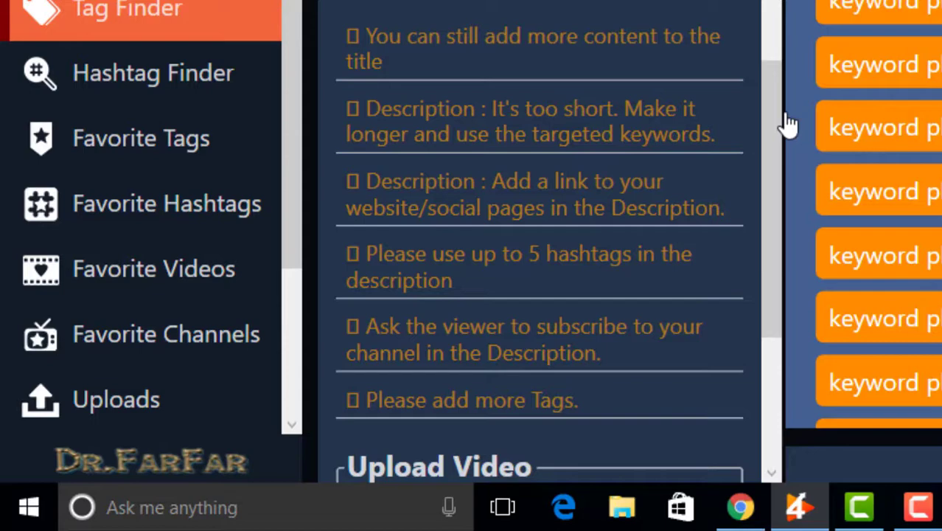
drag(774, 120, 774, 3)
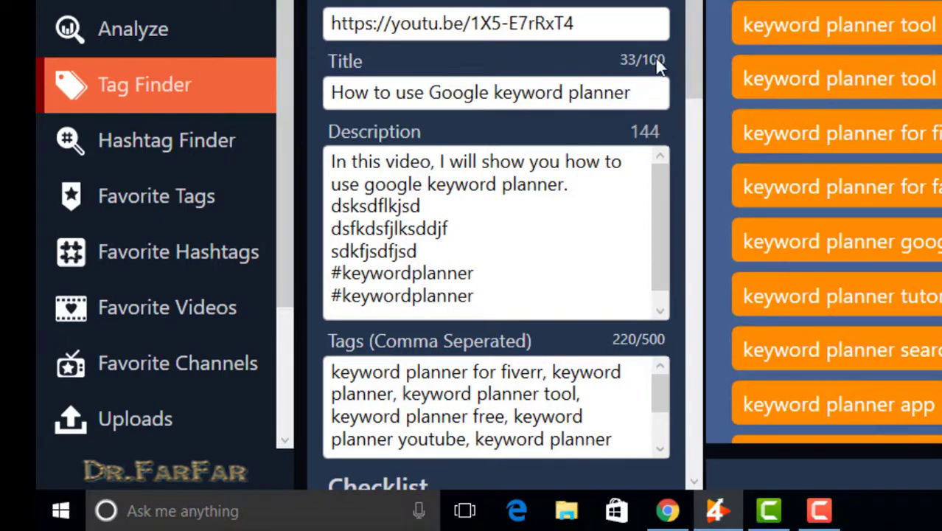
drag(695, 47, 728, 288)
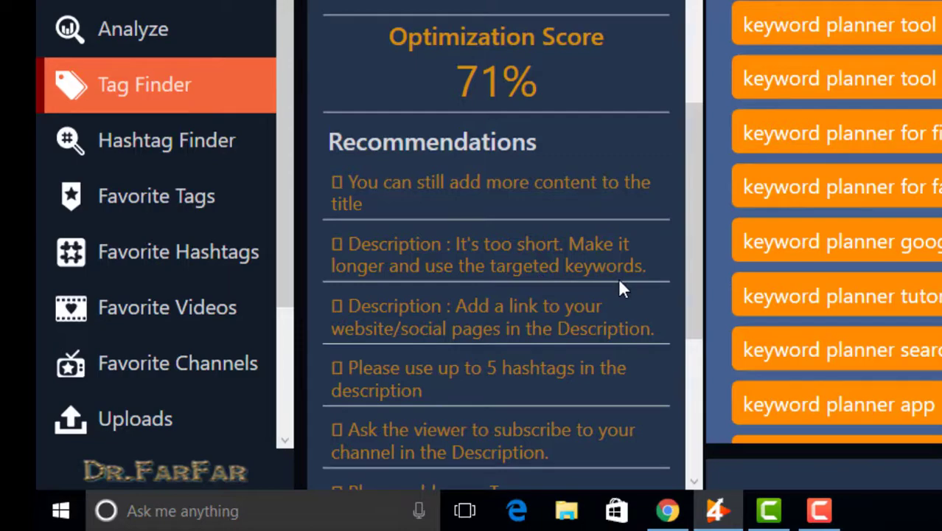
drag(697, 293, 687, 76)
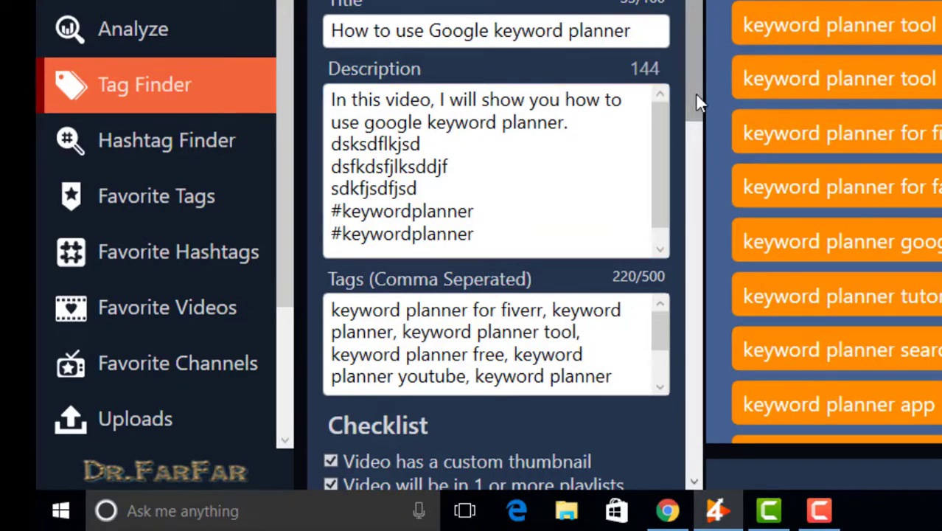
drag(697, 94, 735, 357)
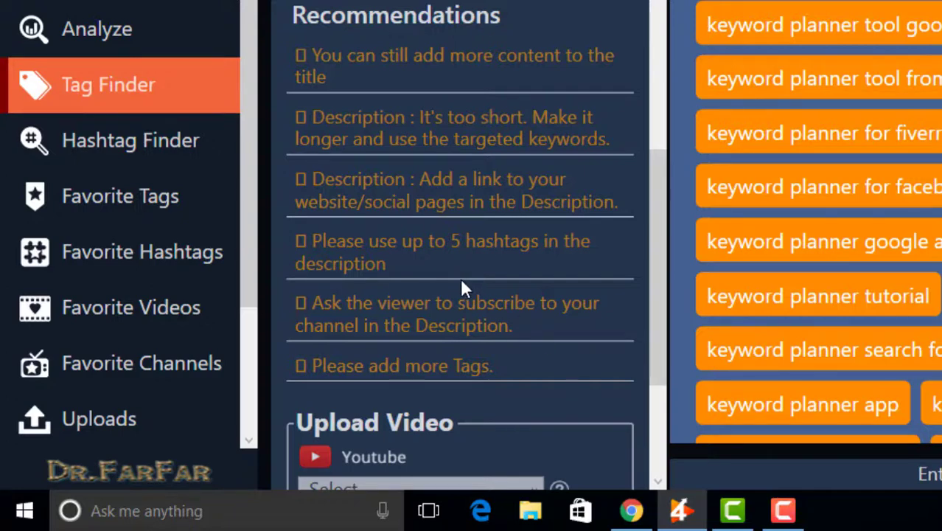
drag(660, 255, 647, 51)
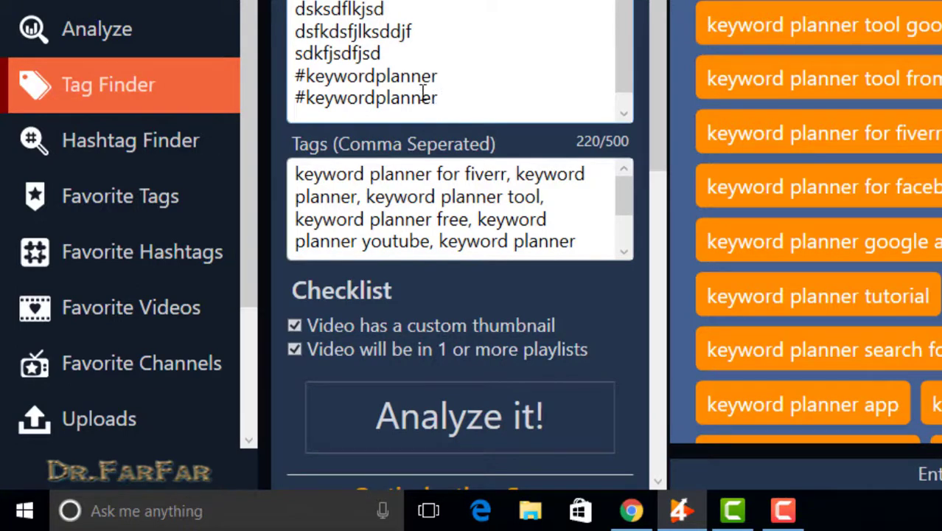
drag(665, 3, 691, 212)
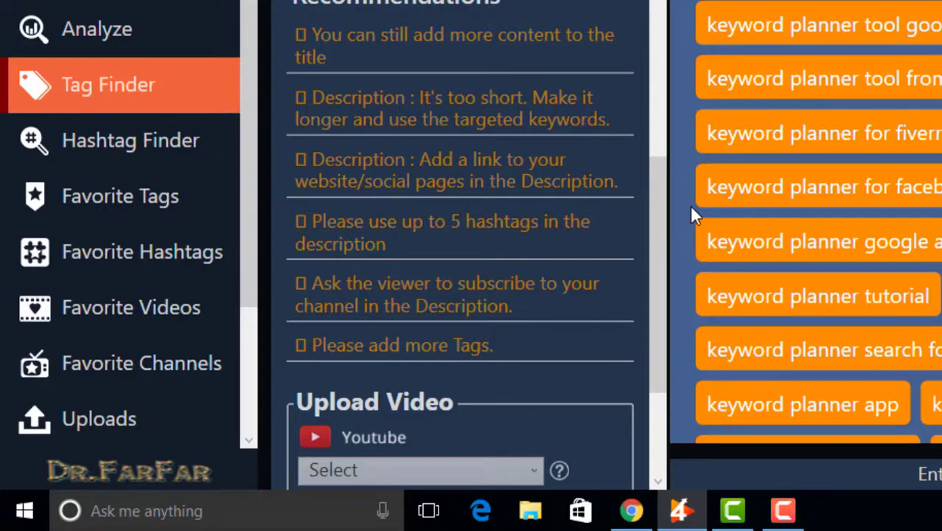
drag(660, 208, 652, 15)
Append a new line 'to subscribe my channel:' after the last hashtag in the description
click(462, 112)
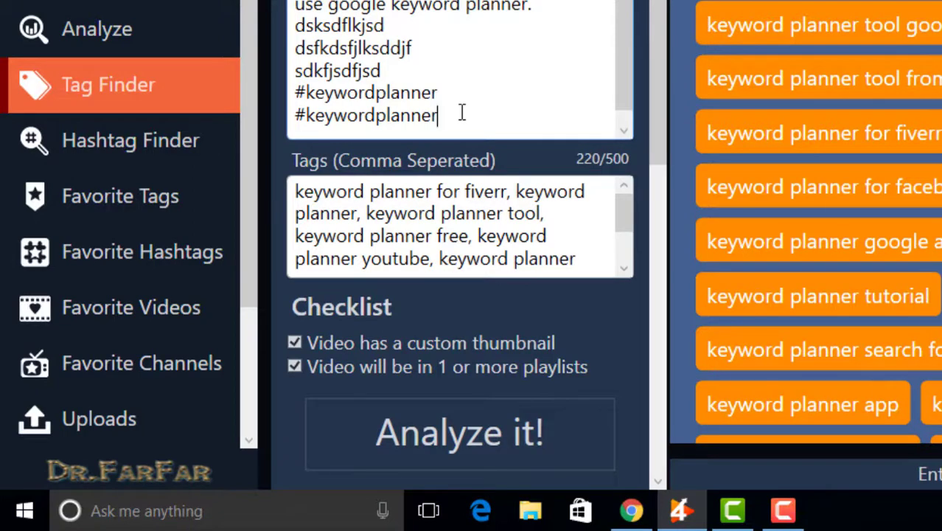
key(Return)
key(Return)
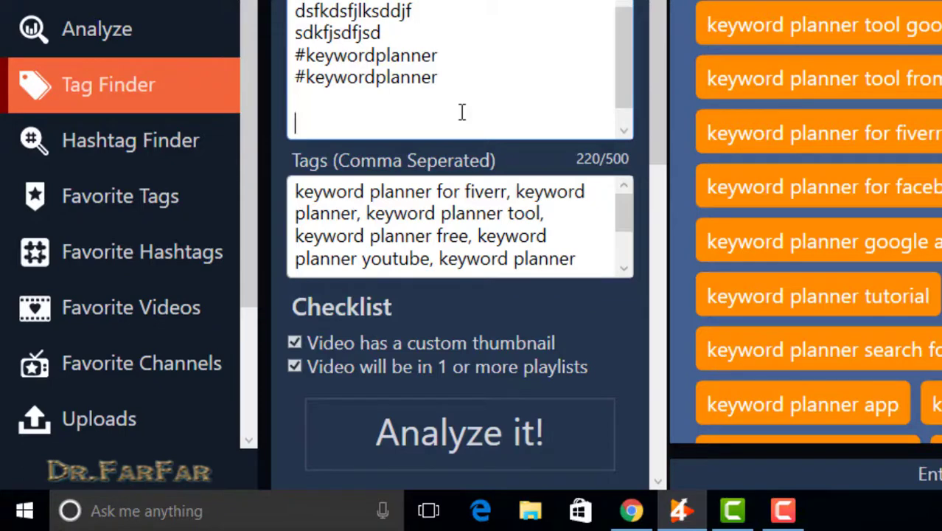
text(to subscri)
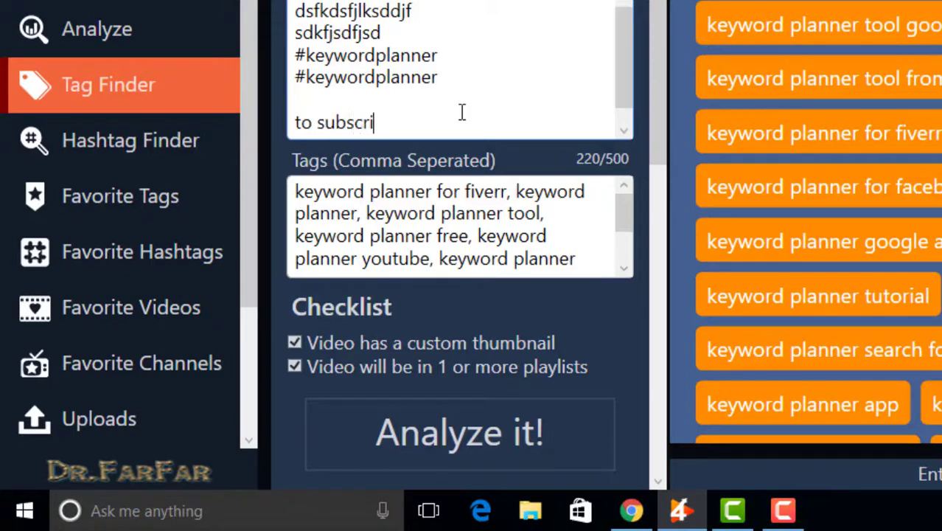
text(be my )
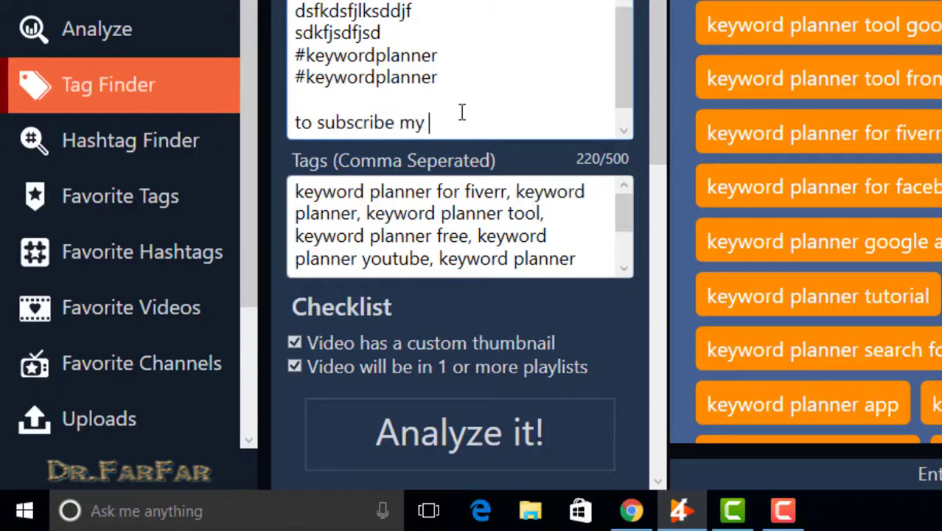
text(channel:)
key(Return)
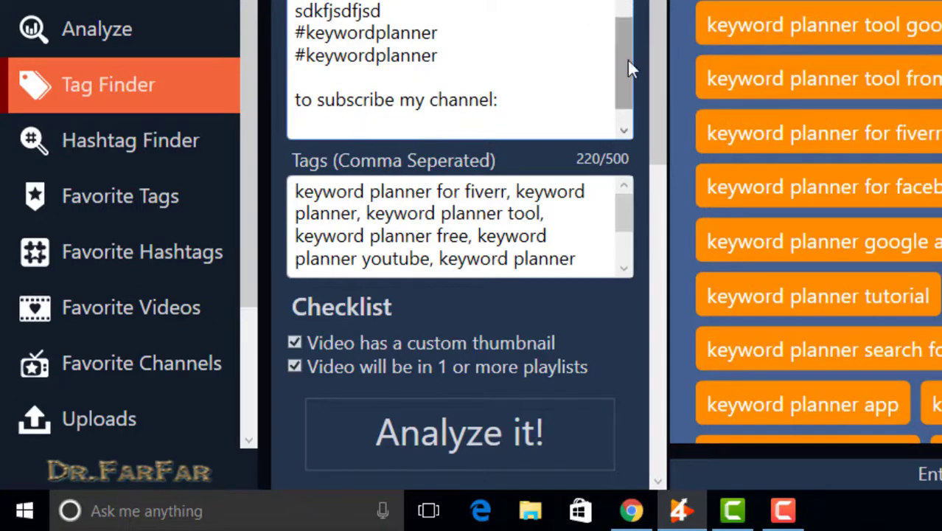
drag(654, 89, 680, 293)
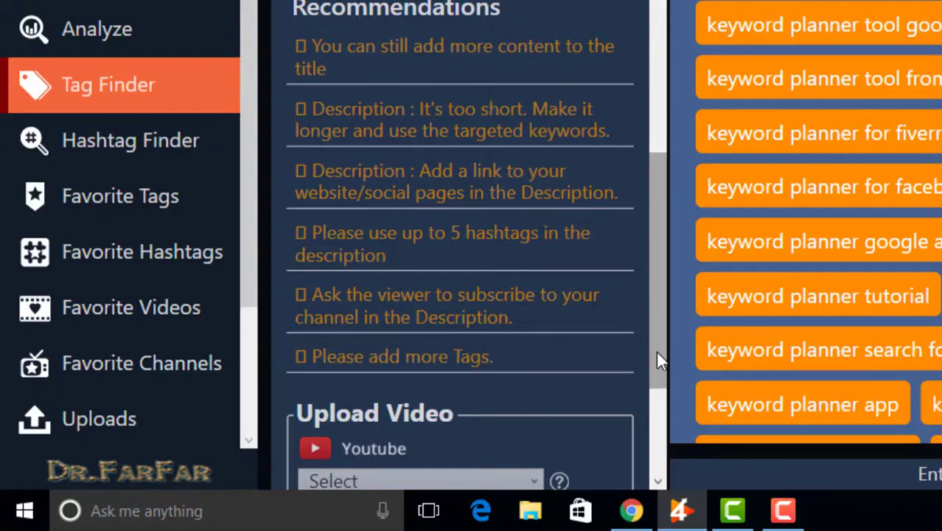
Add suggested tags: keyword planner tool google ads, for fiverr, for facebook, google adwords
drag(656, 352, 644, 161)
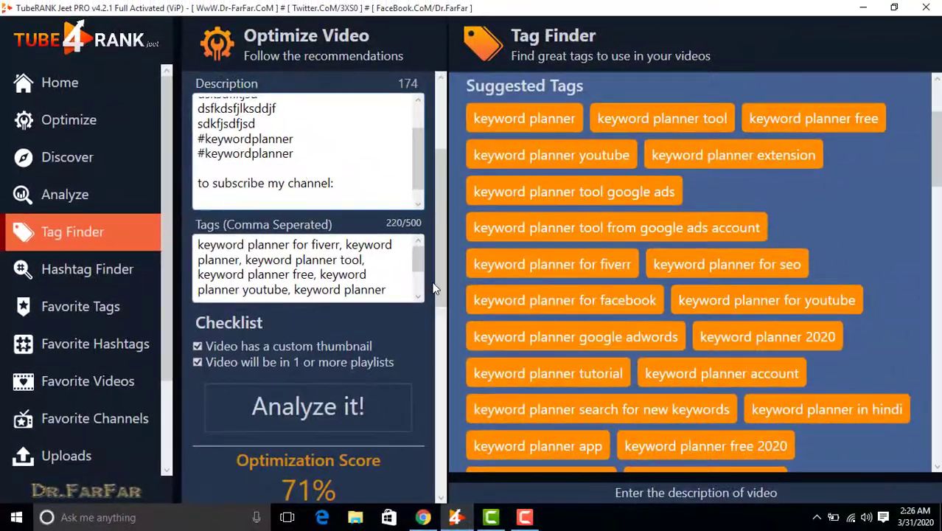
click(394, 289)
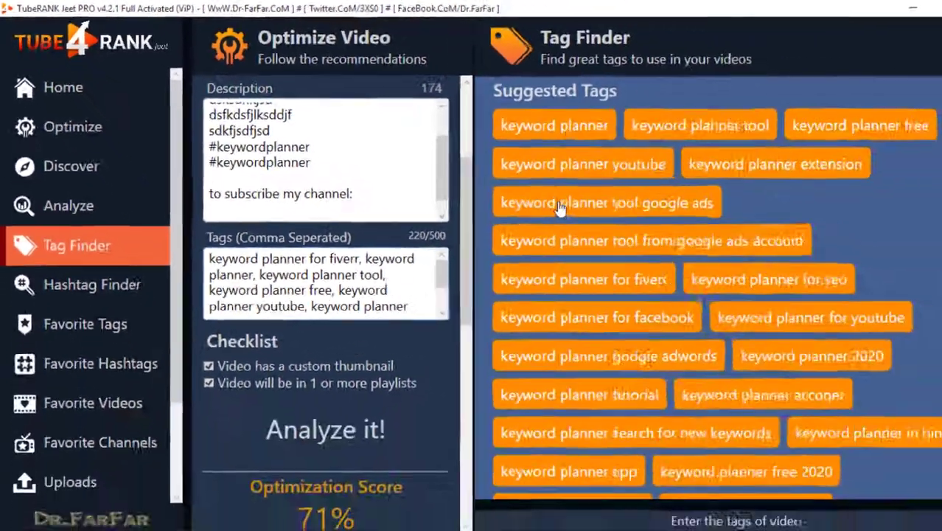
click(518, 192)
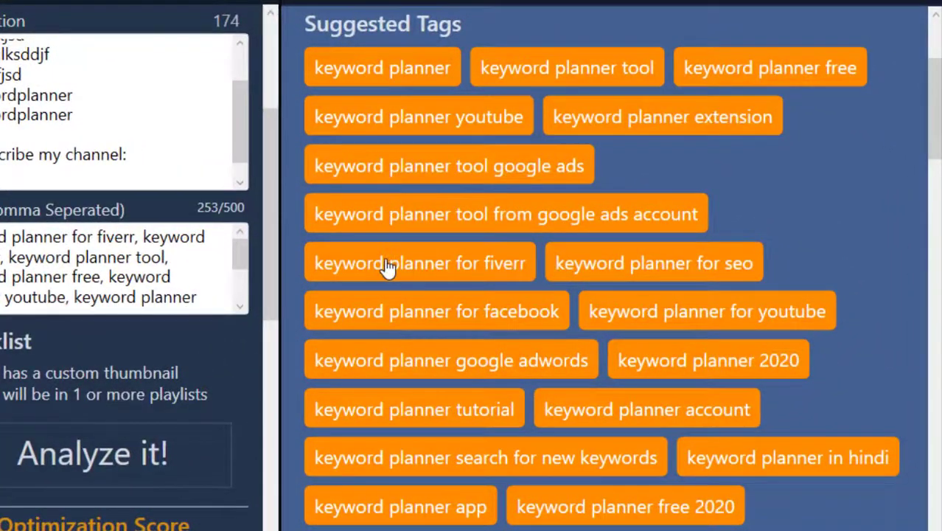
click(389, 266)
click(390, 314)
click(390, 373)
click(390, 374)
Add the tutorial, search for new keywords, account and 2020 tags, then dismiss the tag-limit warning
click(393, 414)
click(396, 473)
click(562, 411)
click(681, 362)
click(678, 328)
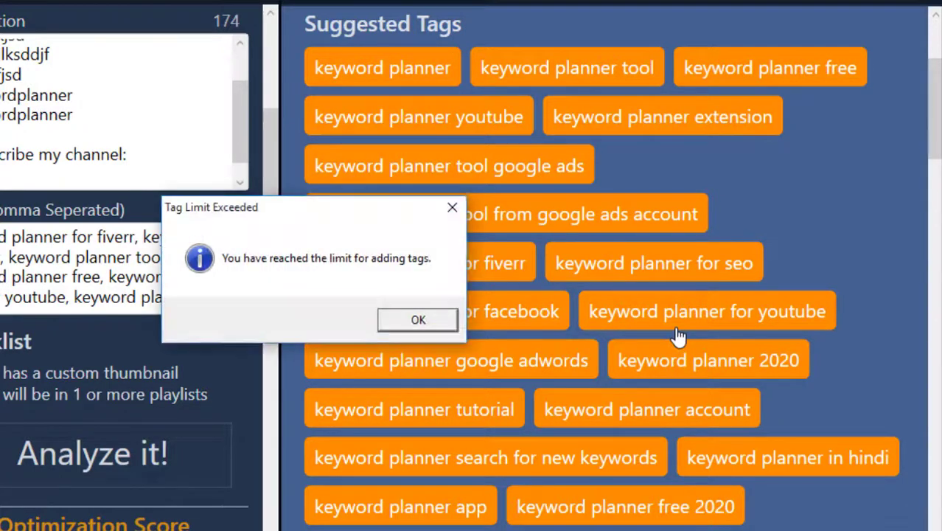
click(426, 328)
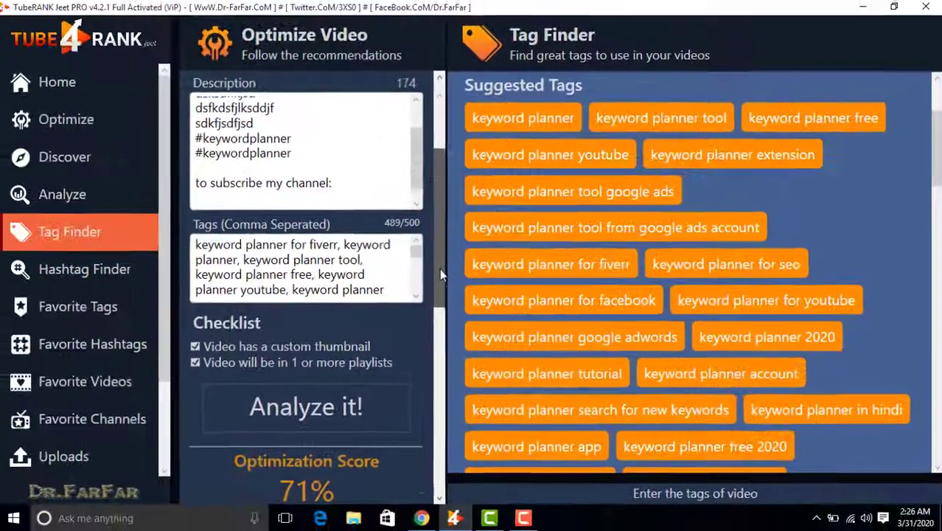
Re-analyze the video details to raise the Optimization Score from 71% to 81%
drag(439, 273, 442, 288)
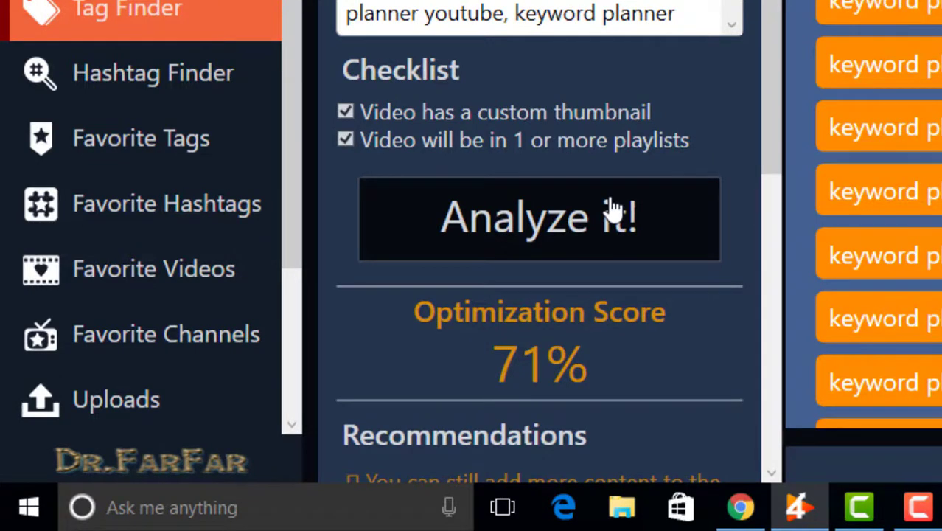
click(612, 211)
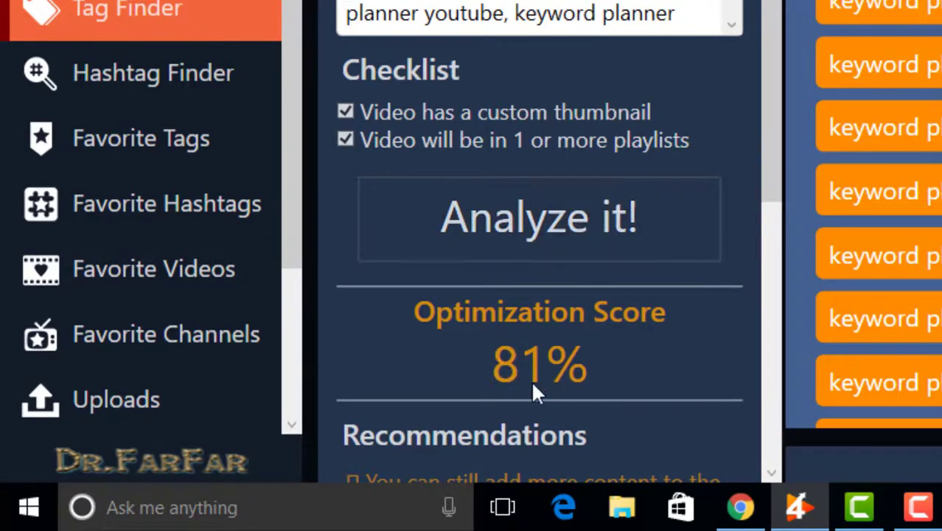